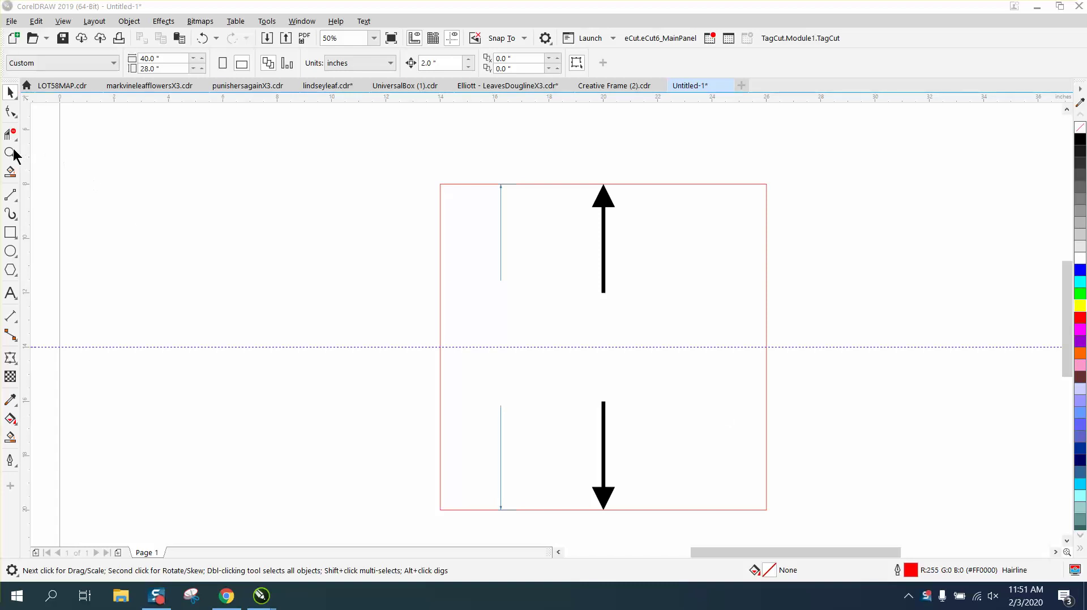
Zoom in and out around the frame and the left blue line to inspect them.
{"action": "left_click", "coordinate": [11, 153]}
{"action": "left_click_drag", "start_coordinate": [489, 177], "coordinate": [583, 530]}
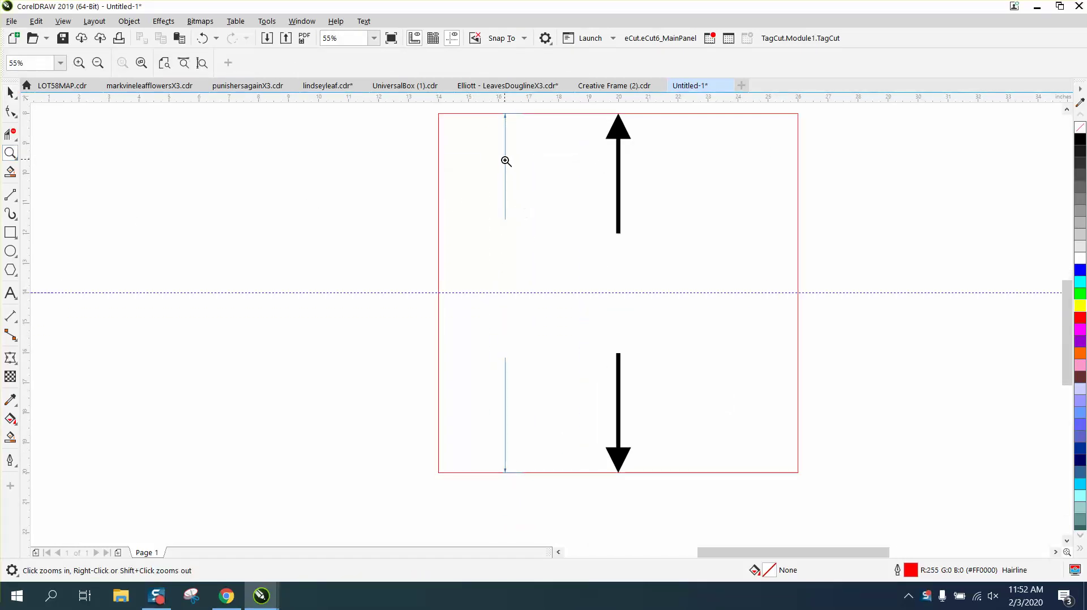
{"action": "right_click", "coordinate": [500, 178]}
{"action": "left_click_drag", "start_coordinate": [500, 142], "coordinate": [514, 194]}
{"action": "right_click", "coordinate": [495, 264]}
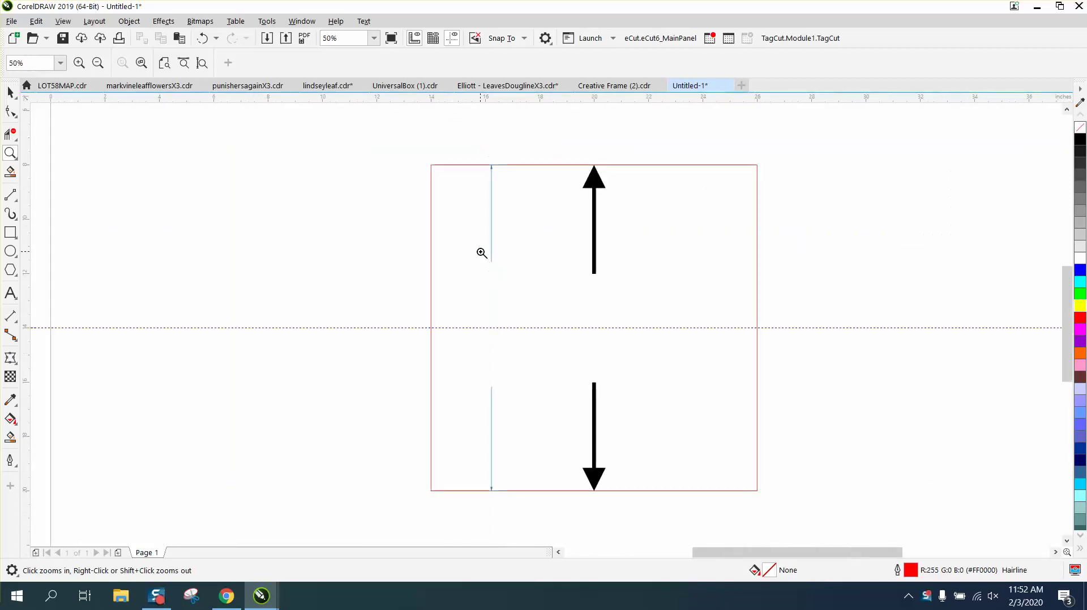
{"action": "left_click_drag", "start_coordinate": [480, 269], "coordinate": [563, 393]}
{"action": "right_click", "coordinate": [486, 319]}
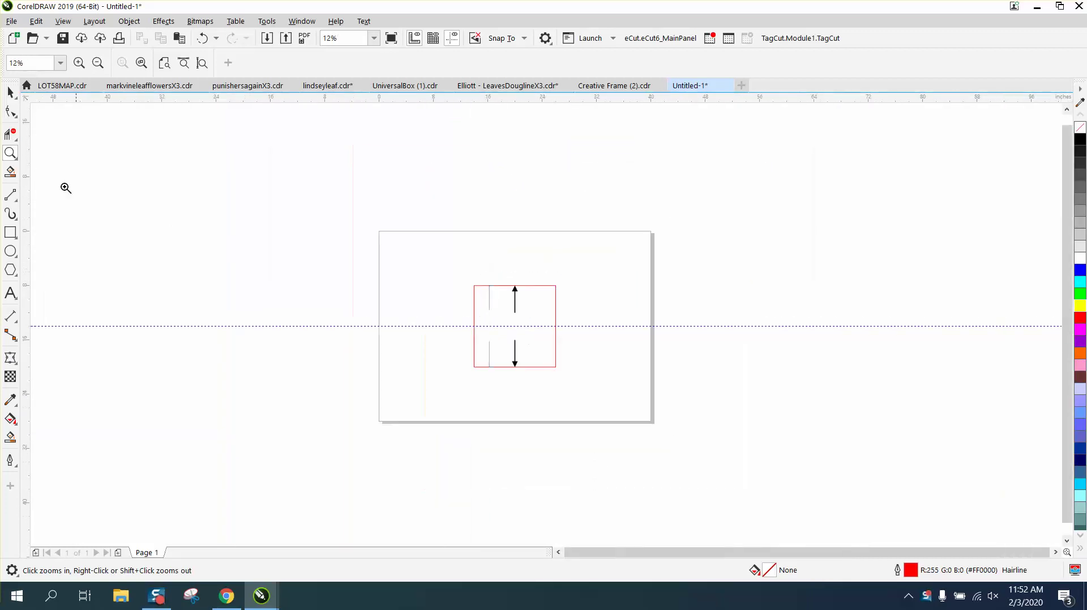
{"action": "left_click_drag", "start_coordinate": [475, 308], "coordinate": [665, 422]}
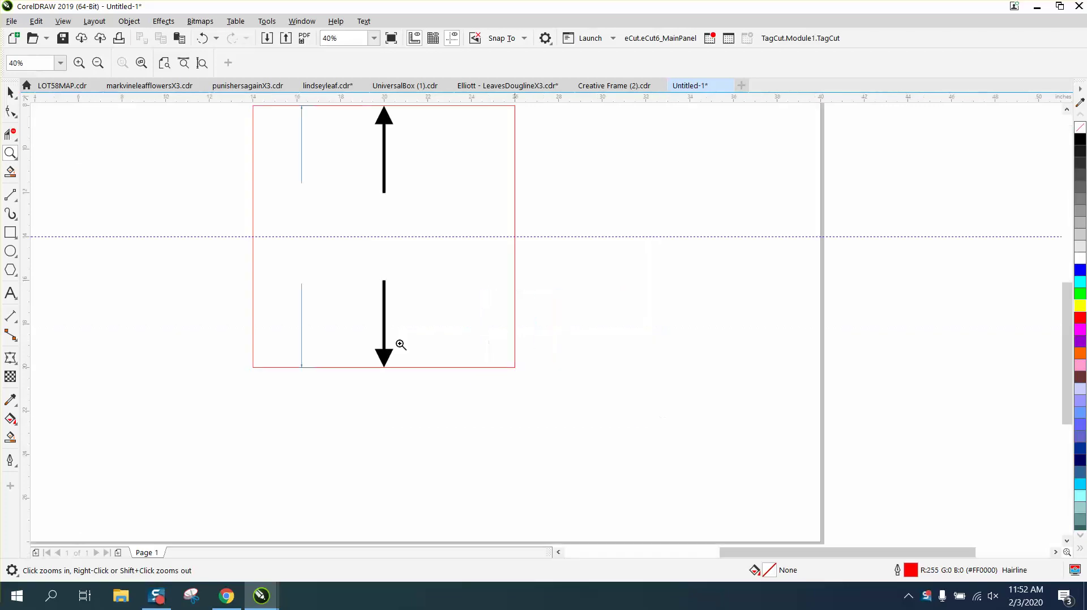
Select the hidden vertical text by the left line, fill it black to reveal 12.00", then remove the fill.
{"action": "left_click", "coordinate": [10, 92]}
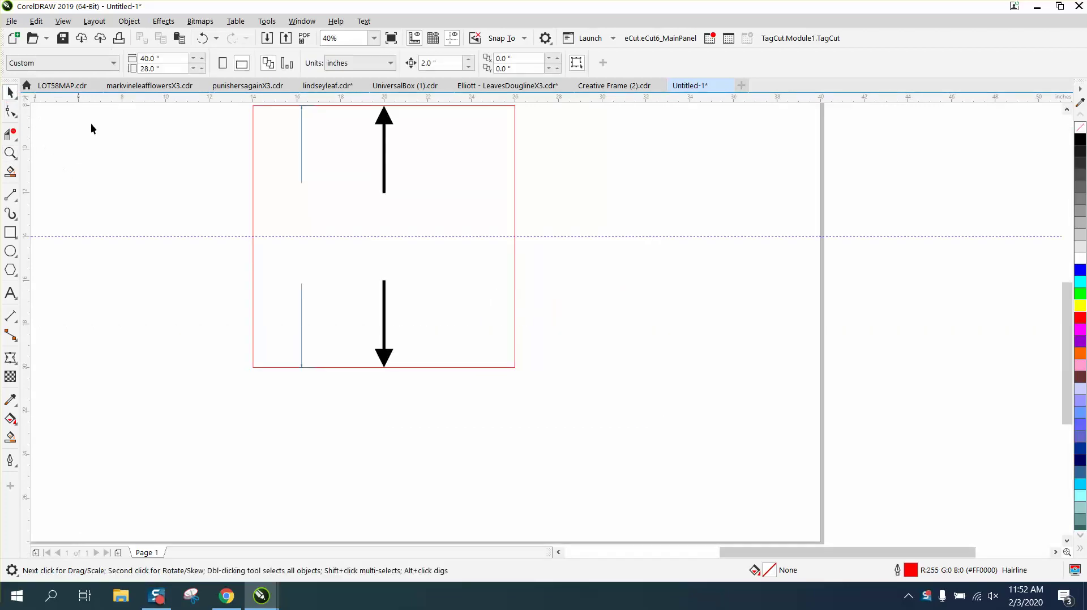
{"action": "left_click", "coordinate": [299, 210]}
{"action": "left_click_drag", "start_coordinate": [208, 177], "coordinate": [321, 259]}
{"action": "left_click_drag", "start_coordinate": [347, 293], "coordinate": [349, 292]}
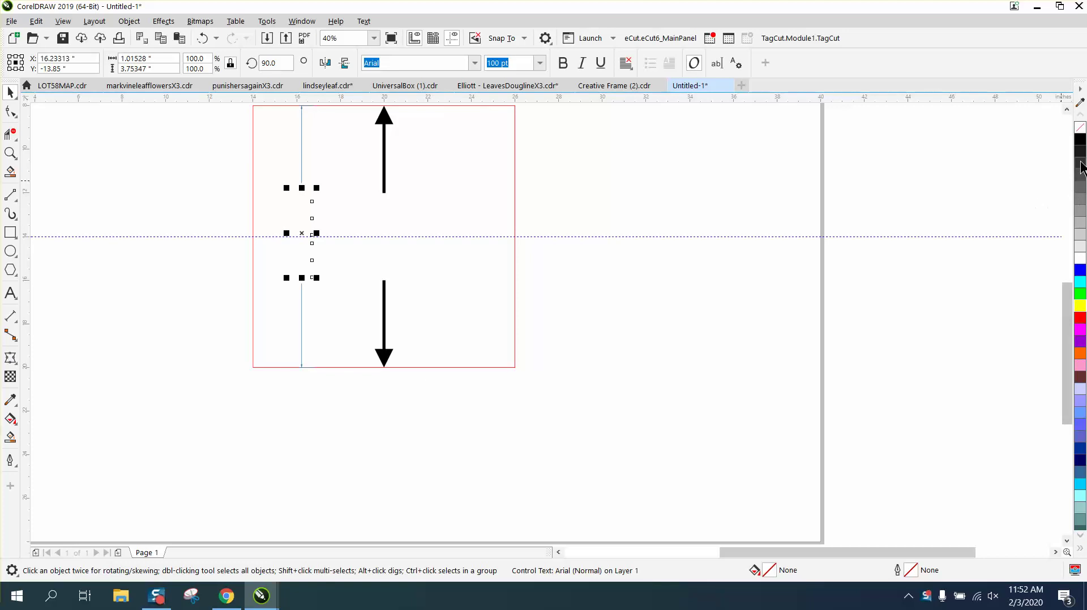
{"action": "left_click", "coordinate": [1081, 139]}
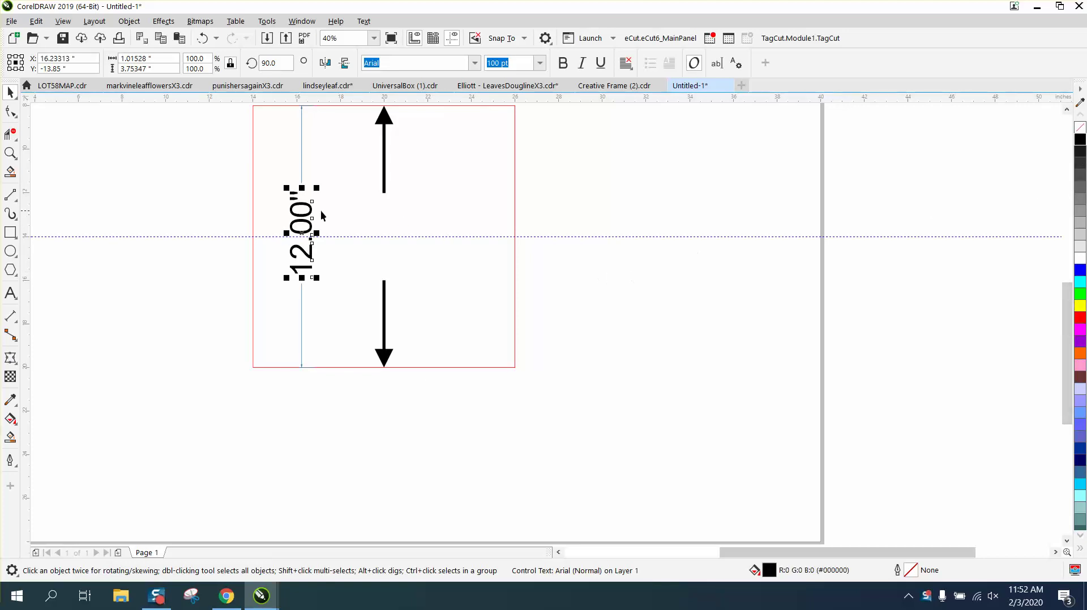
{"action": "left_click", "coordinate": [1080, 130]}
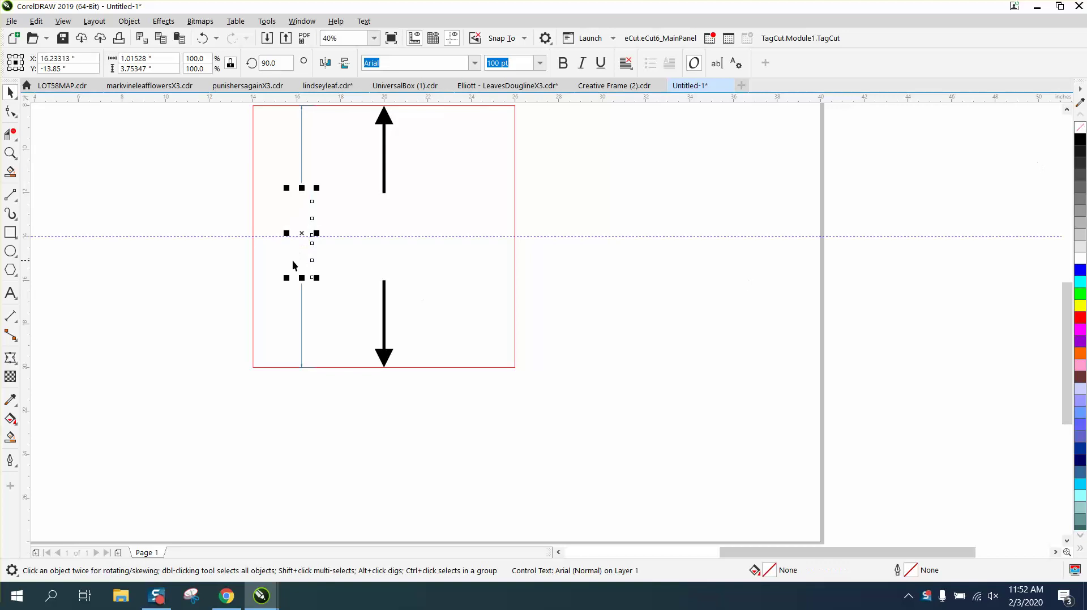
Draw a rectangle over the frame's upper-left area and fill it yellow.
{"action": "left_click", "coordinate": [11, 215]}
{"action": "left_click", "coordinate": [11, 232]}
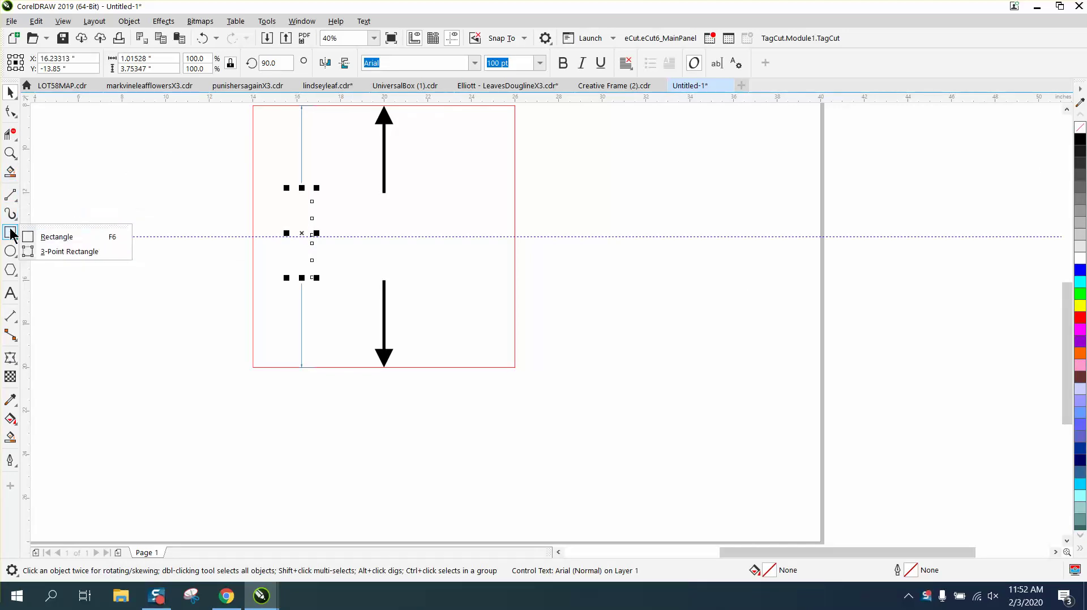
{"action": "left_click_drag", "start_coordinate": [221, 170], "coordinate": [399, 296]}
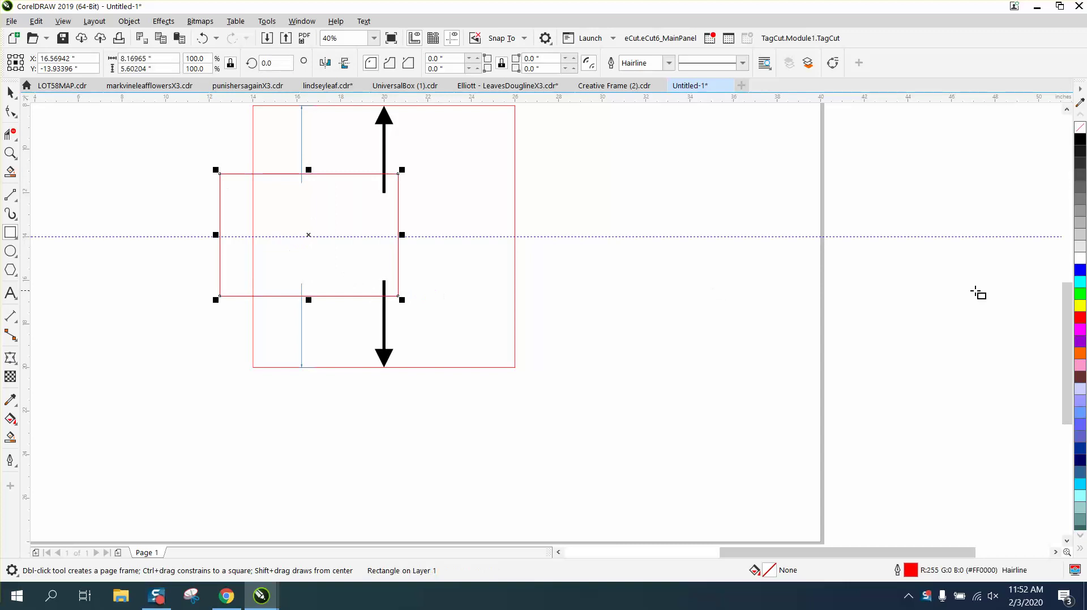
{"action": "left_click", "coordinate": [1081, 309]}
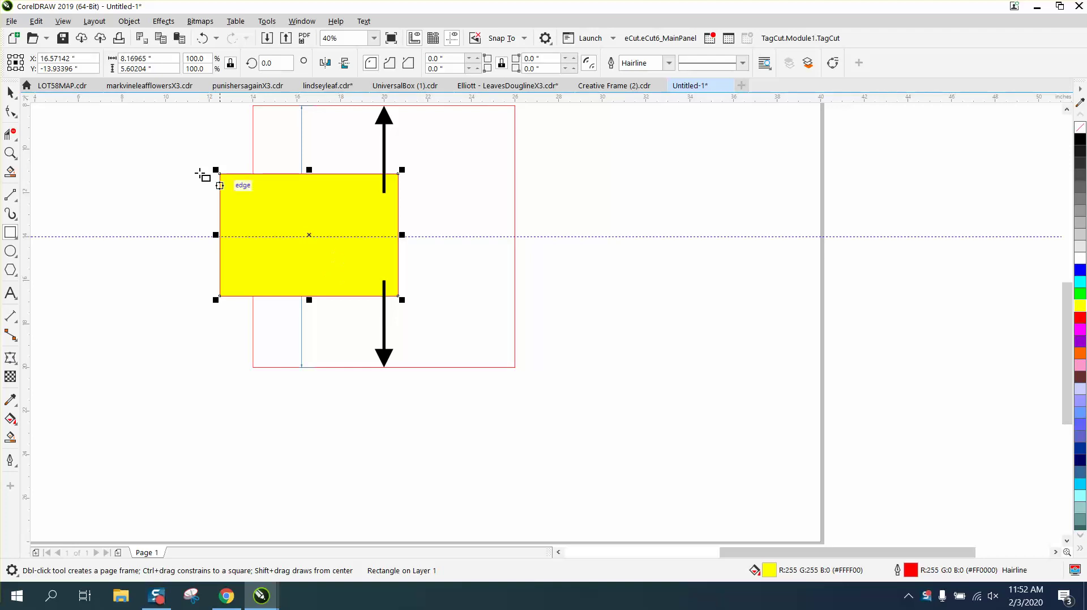
Move the yellow rectangle to the left of the red frame.
{"action": "left_click", "coordinate": [11, 94]}
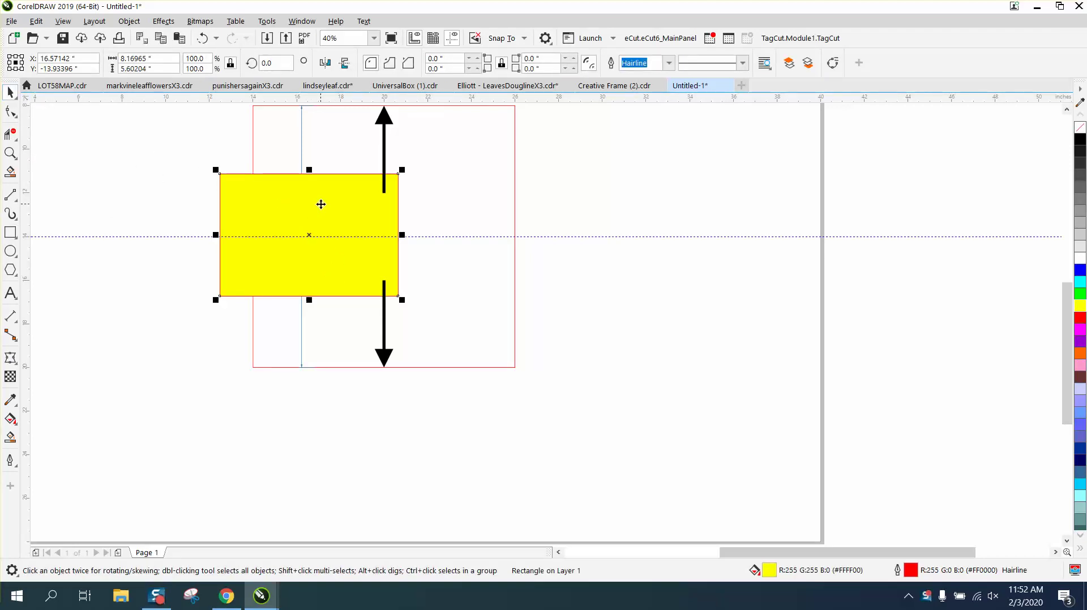
{"action": "left_click_drag", "start_coordinate": [321, 204], "coordinate": [321, 203]}
{"action": "left_click_drag", "start_coordinate": [244, 204], "coordinate": [106, 215]}
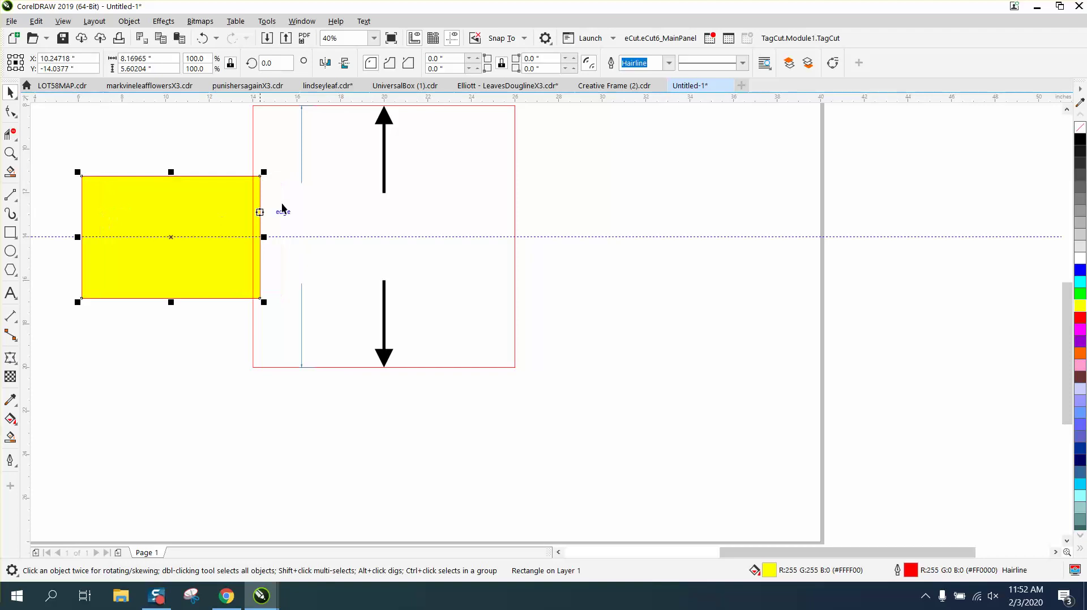
Delete the upper and lower black arrows.
{"action": "left_click", "coordinate": [384, 172]}
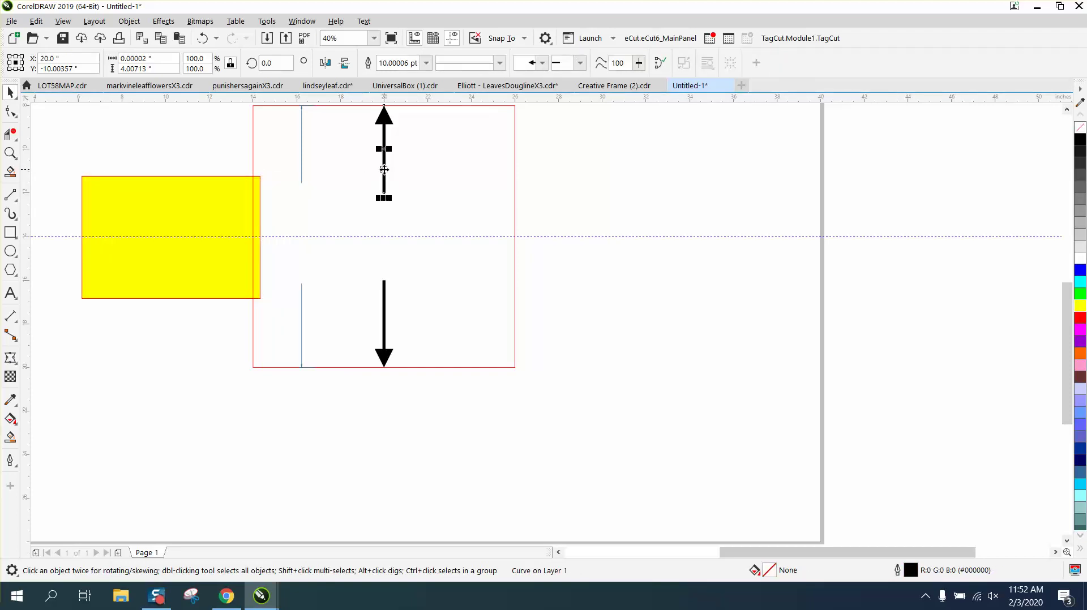
{"action": "key", "text": "Delete"}
{"action": "left_click", "coordinate": [385, 277]}
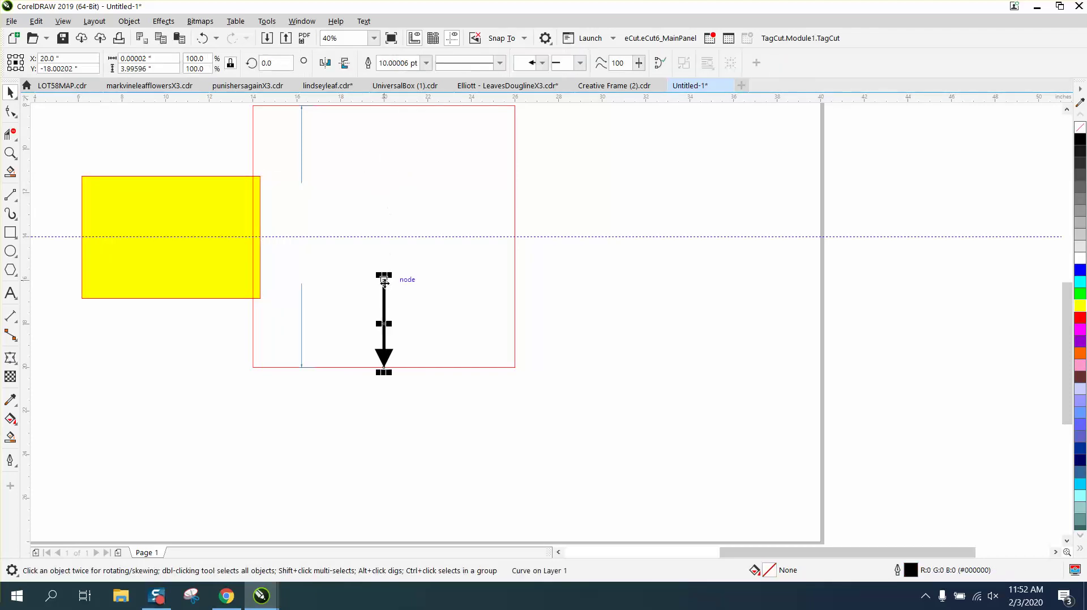
{"action": "key", "text": "Delete"}
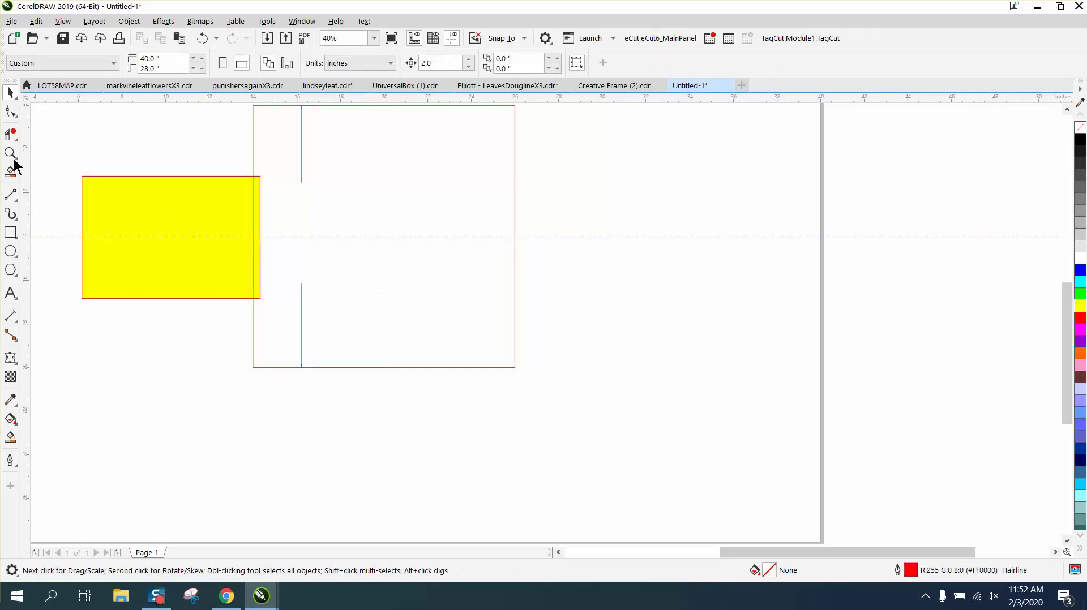
Draw a vertical 2-point line down the frame's centre and zoom in on its top.
{"action": "left_click", "coordinate": [16, 198]}
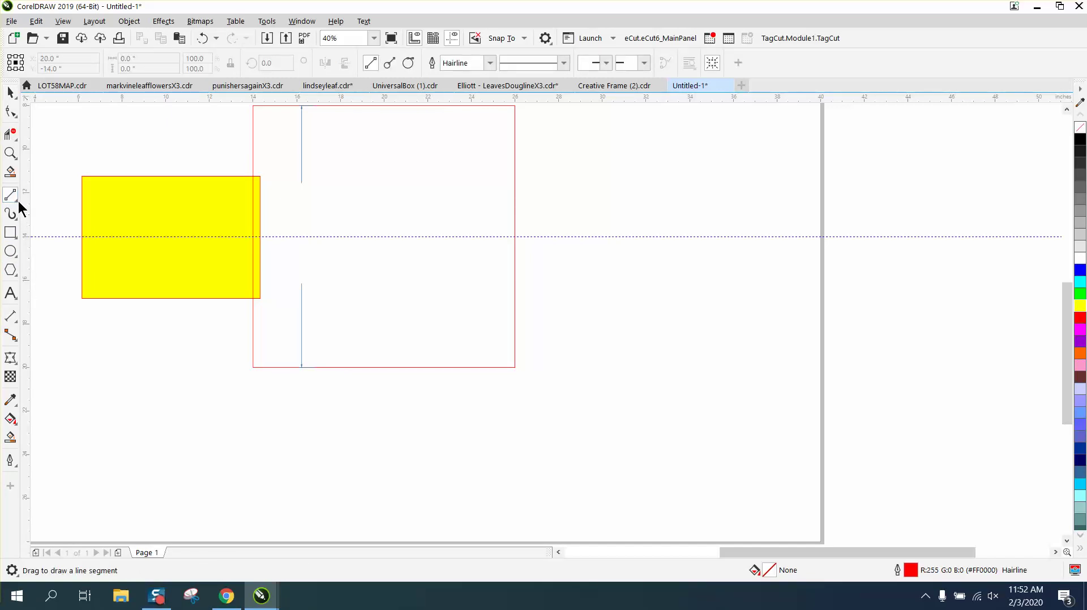
{"action": "left_click", "coordinate": [18, 201]}
{"action": "left_click", "coordinate": [57, 211]}
{"action": "left_click_drag", "start_coordinate": [388, 109], "coordinate": [387, 368]}
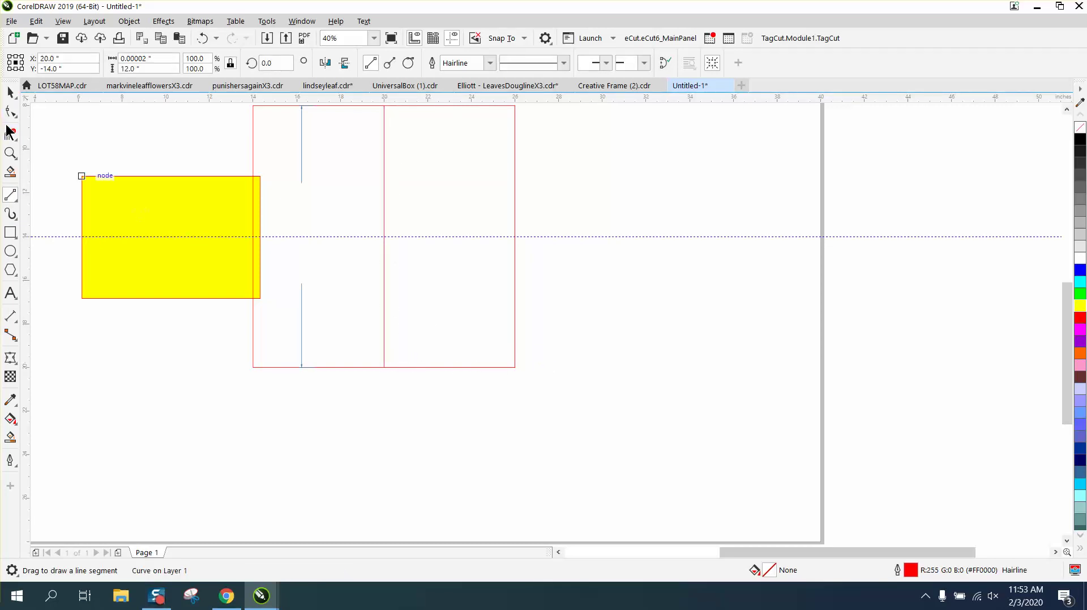
{"action": "key", "text": "z"}
{"action": "left_click_drag", "start_coordinate": [339, 223], "coordinate": [520, 317]}
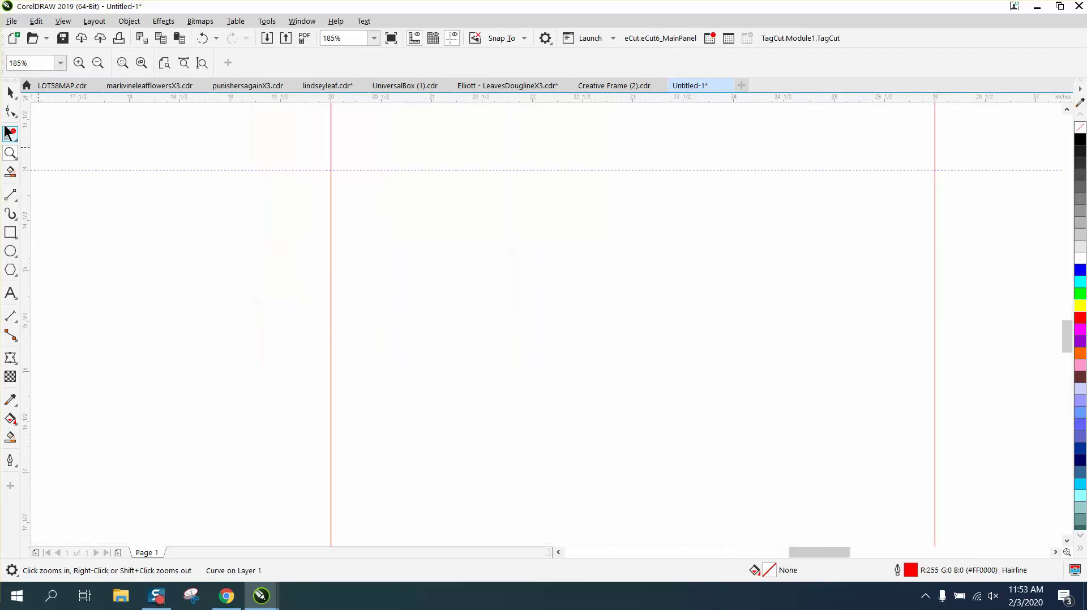
{"action": "key", "text": "F10"}
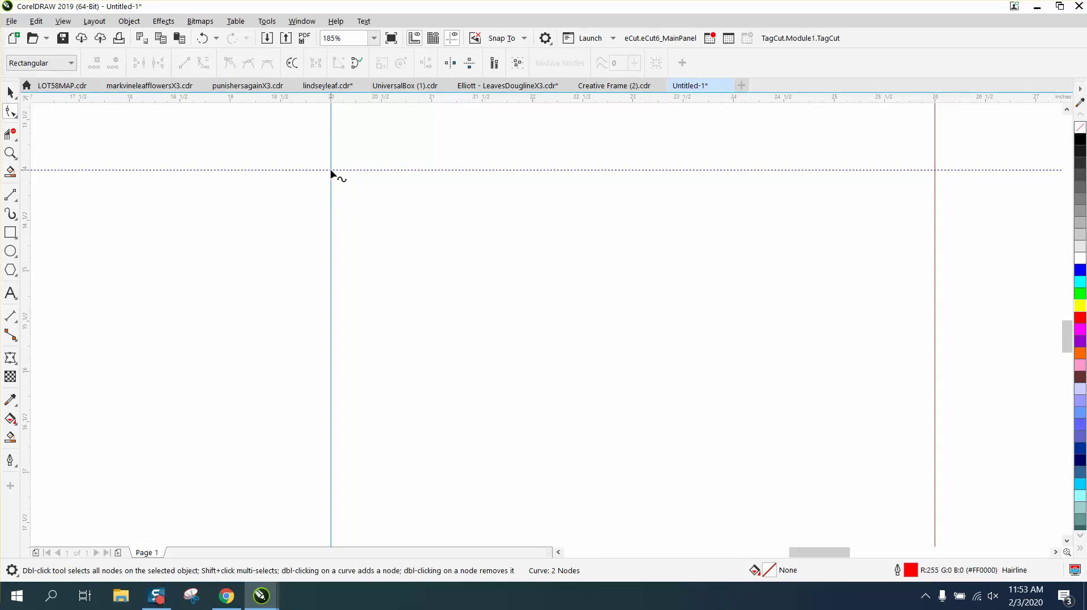
Add two nodes where the guideline crosses the centre line and break the line apart at them.
{"action": "double_click", "coordinate": [331, 169]}
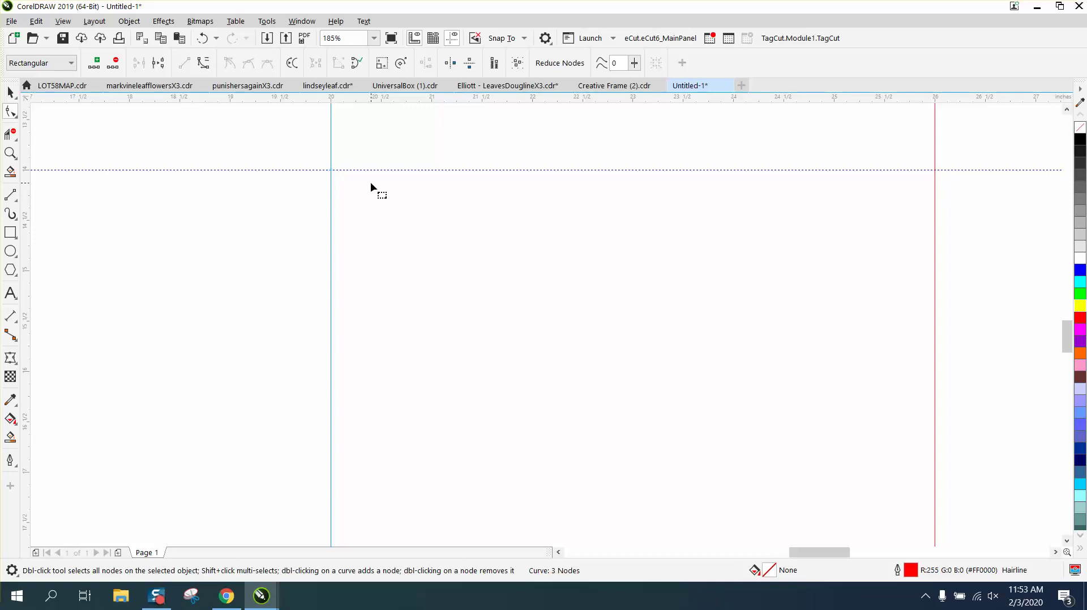
{"action": "scroll", "coordinate": [370, 182], "scroll_direction": "down", "scroll_amount": 5}
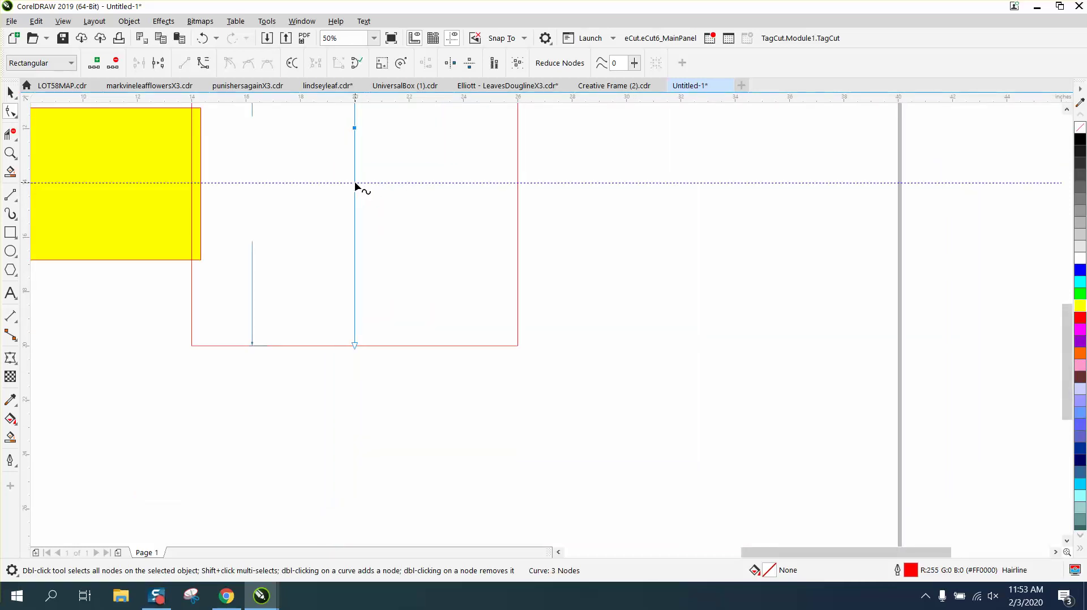
{"action": "double_click", "coordinate": [354, 183]}
{"action": "left_click", "coordinate": [356, 183]}
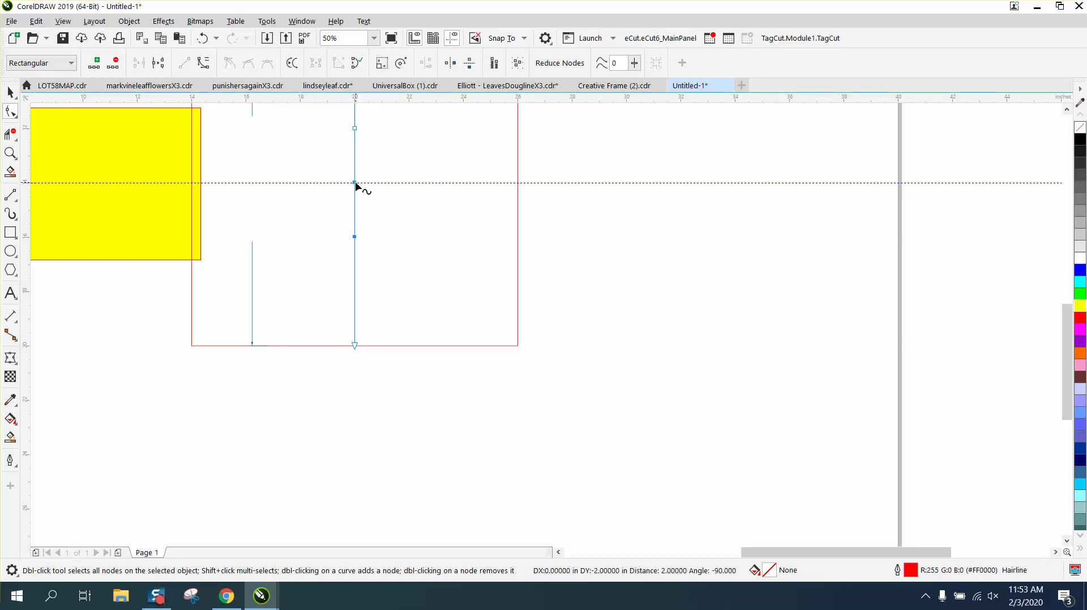
{"action": "left_click_drag", "start_coordinate": [327, 117], "coordinate": [406, 255]}
{"action": "right_click", "coordinate": [356, 238]}
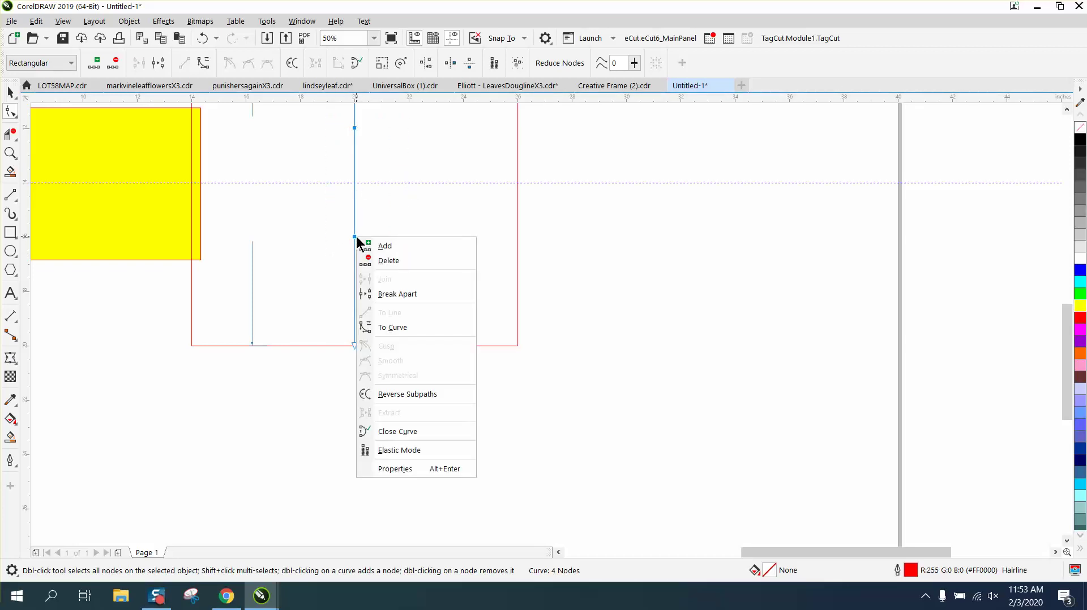
{"action": "left_click", "coordinate": [395, 292]}
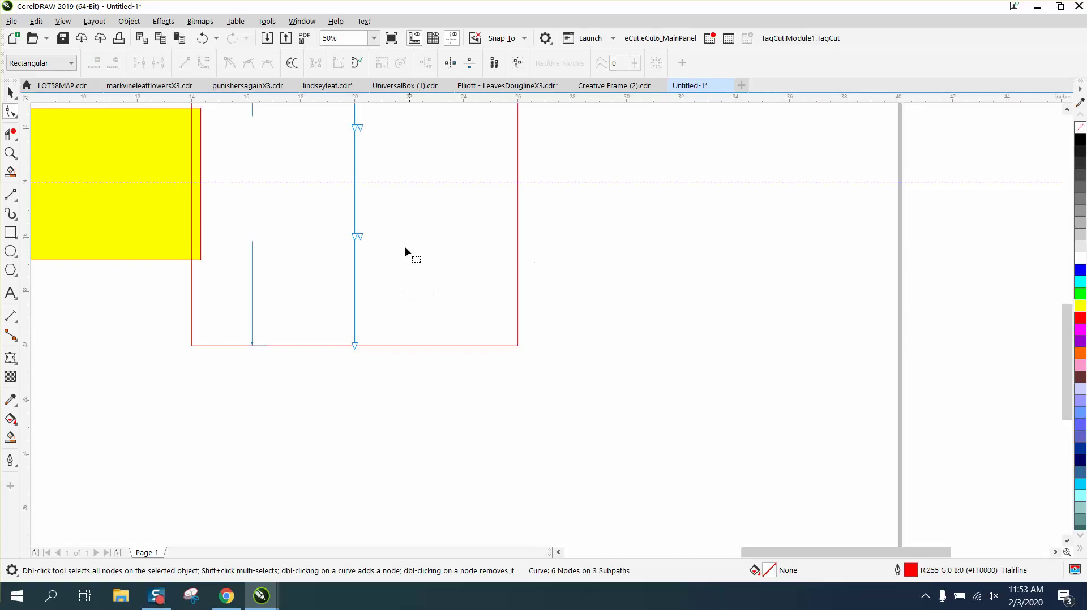
Pull the stray diagonal segment aside and delete it, leaving a gap.
{"action": "left_click_drag", "start_coordinate": [355, 237], "coordinate": [409, 230]}
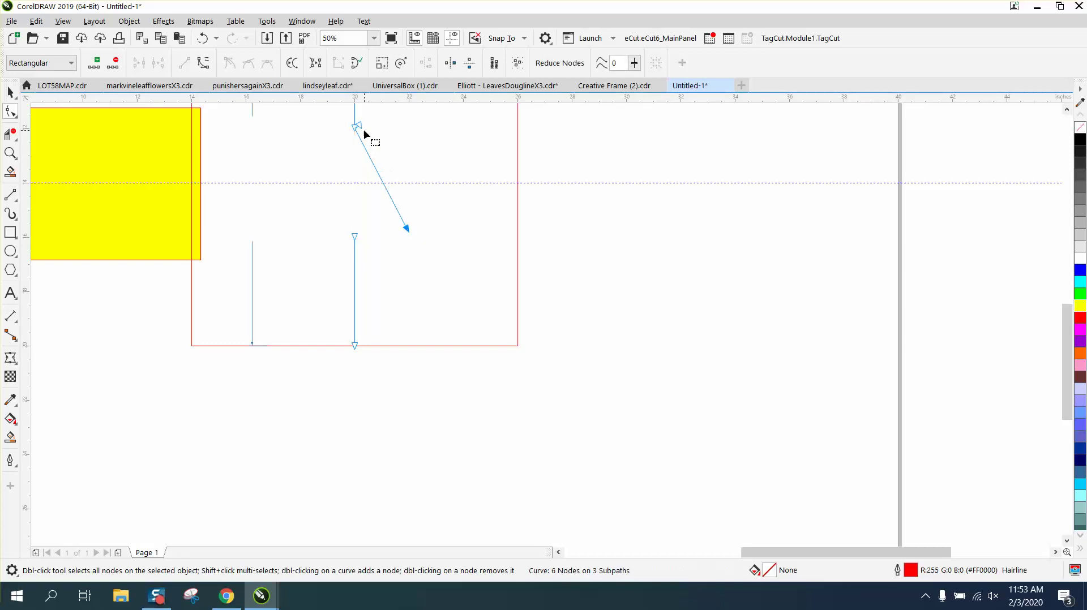
{"action": "key", "text": "Delete"}
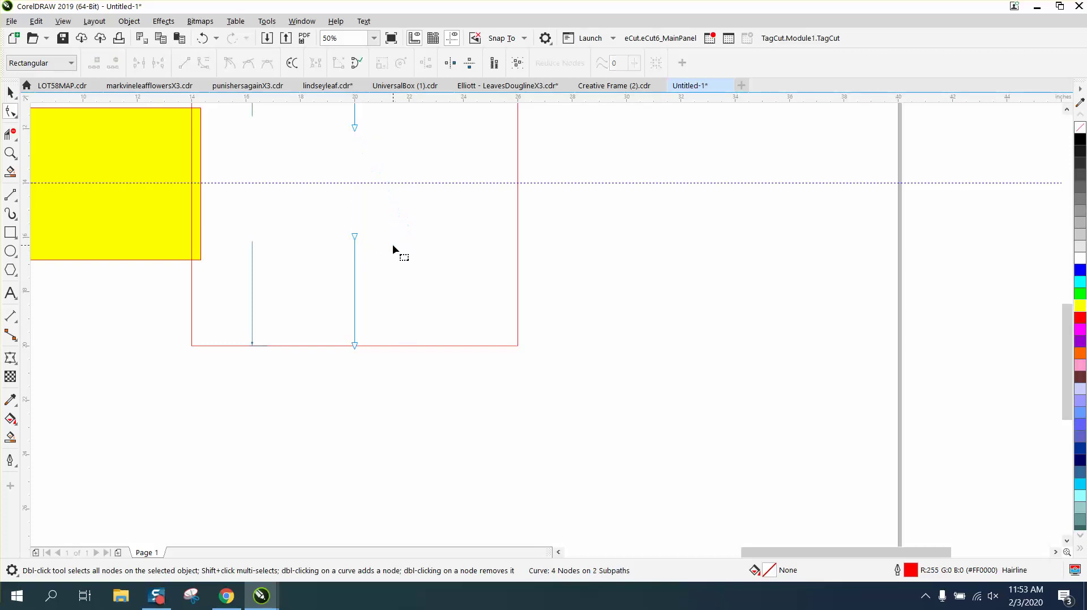
{"action": "scroll", "coordinate": [399, 241], "scroll_direction": "down", "scroll_amount": 2}
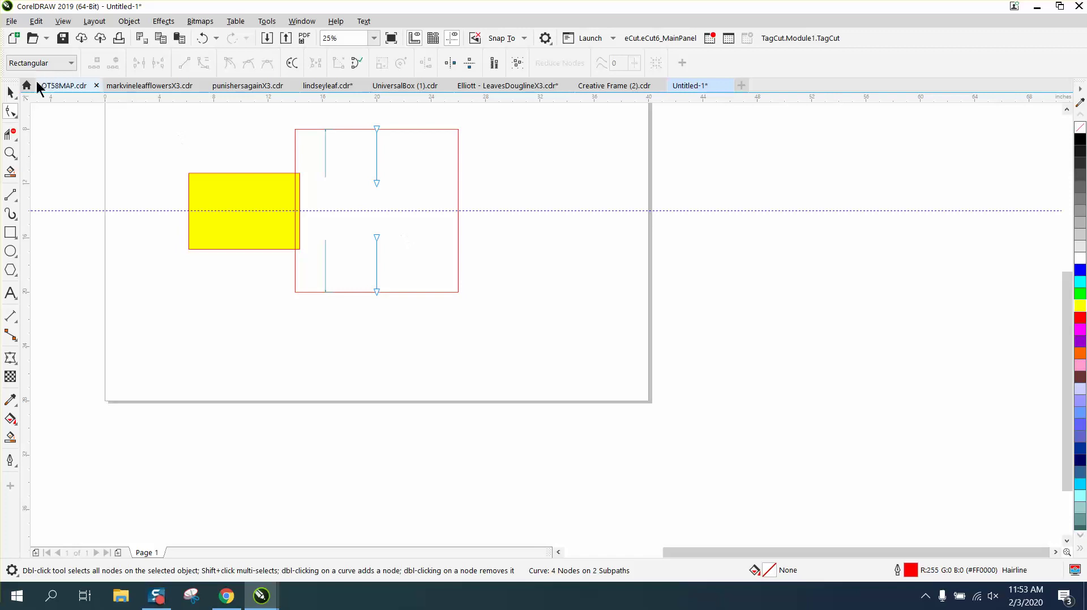
Break the centre line's curve apart into separate pieces.
{"action": "left_click", "coordinate": [11, 92]}
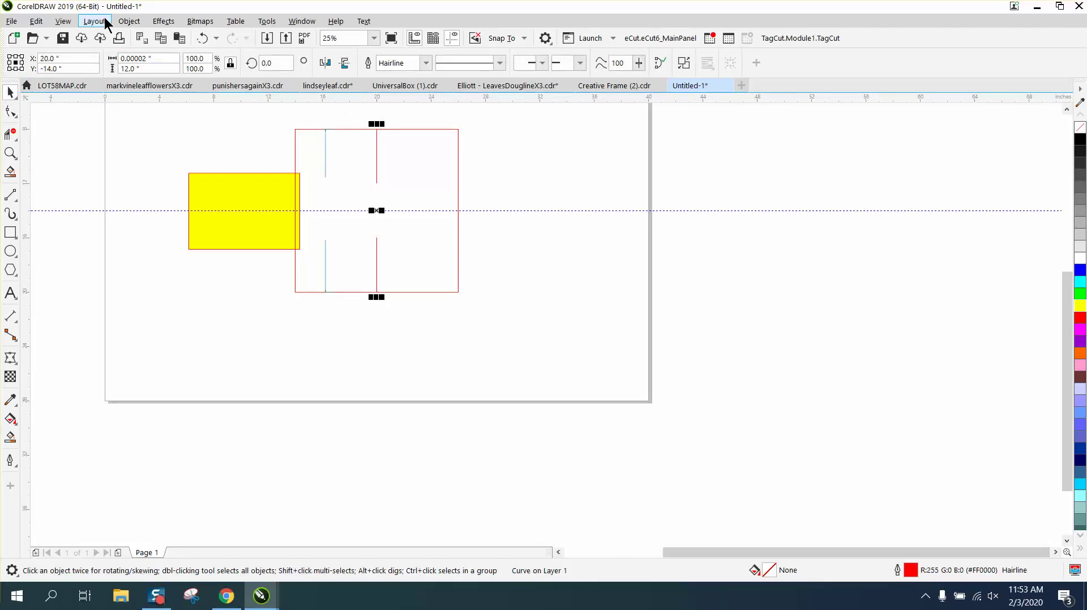
{"action": "left_click", "coordinate": [129, 21]}
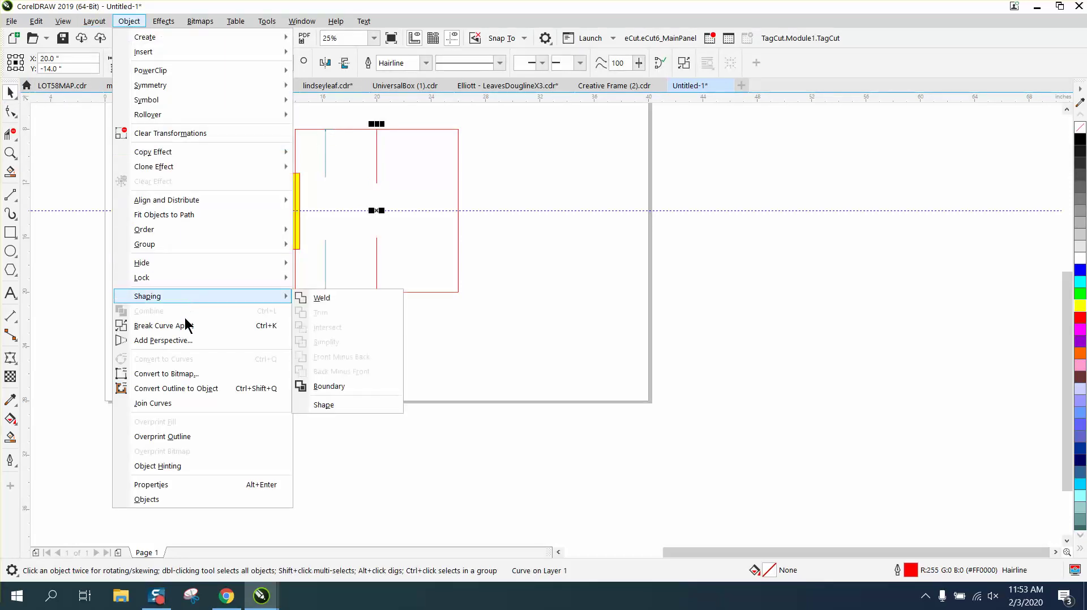
{"action": "left_click", "coordinate": [185, 325]}
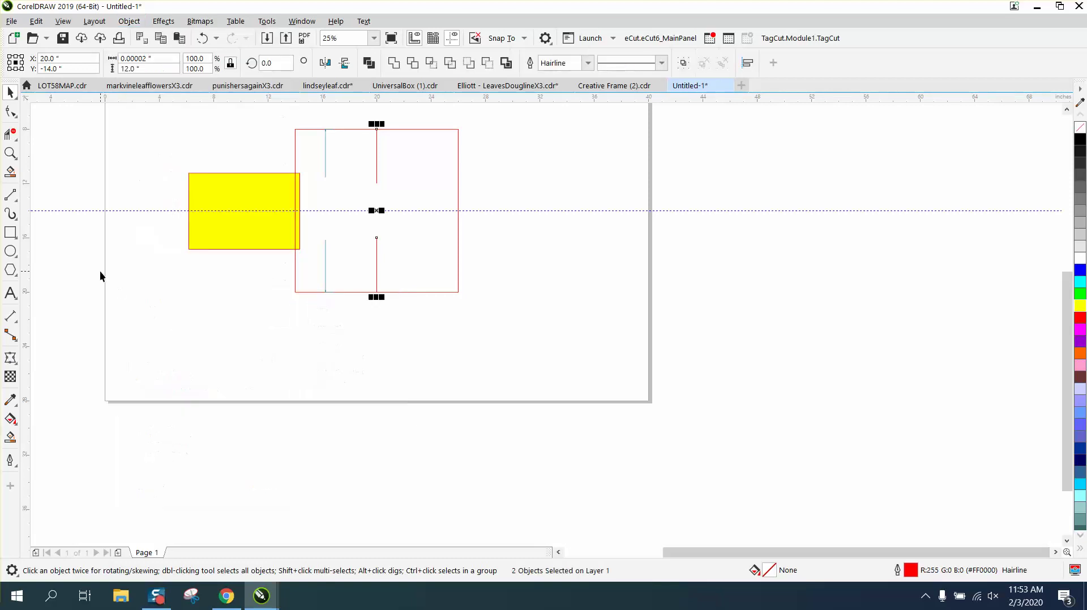
Select the upper line piece and give it a start arrowhead.
{"action": "left_click", "coordinate": [100, 273]}
{"action": "left_click", "coordinate": [375, 163]}
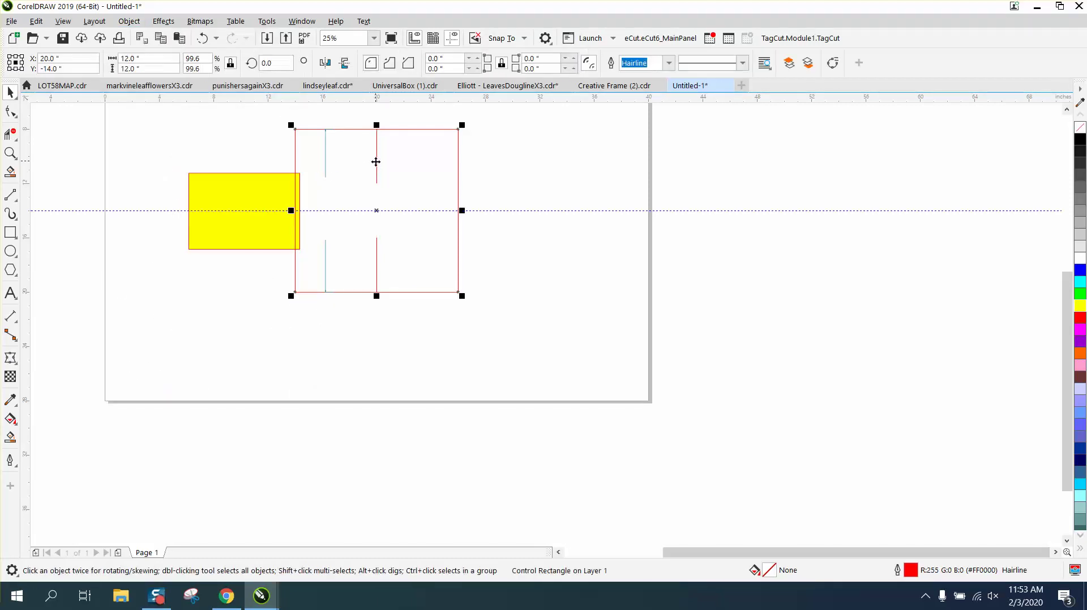
{"action": "left_click", "coordinate": [377, 163]}
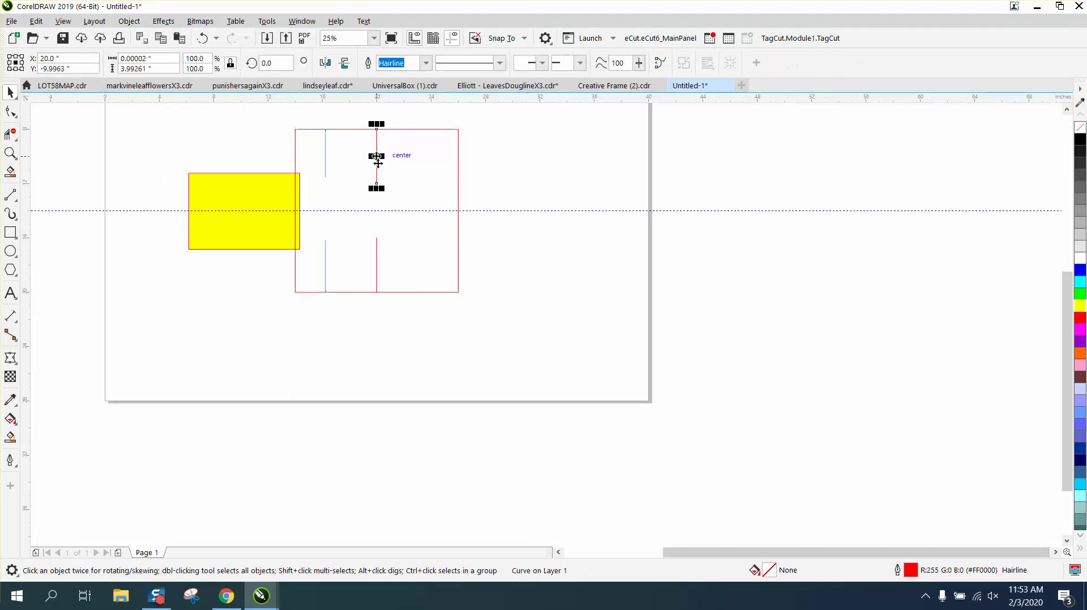
{"action": "left_click", "coordinate": [542, 69]}
{"action": "left_click", "coordinate": [539, 122]}
Zoom to check the upper arrowhead, then select the lower line piece for its arrowhead.
{"action": "left_click", "coordinate": [15, 157]}
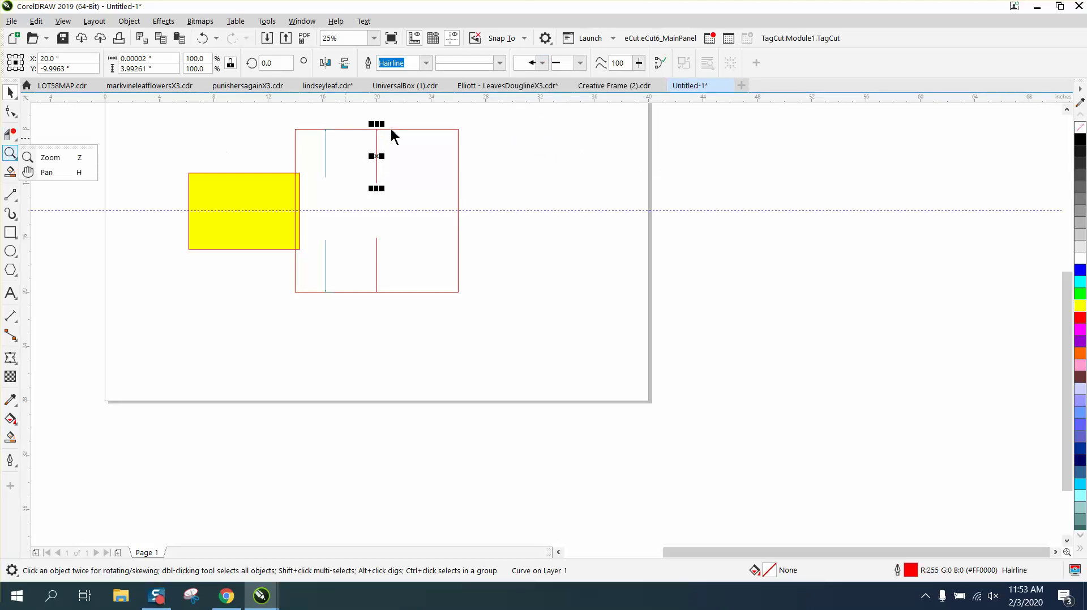
{"action": "left_click", "coordinate": [55, 157]}
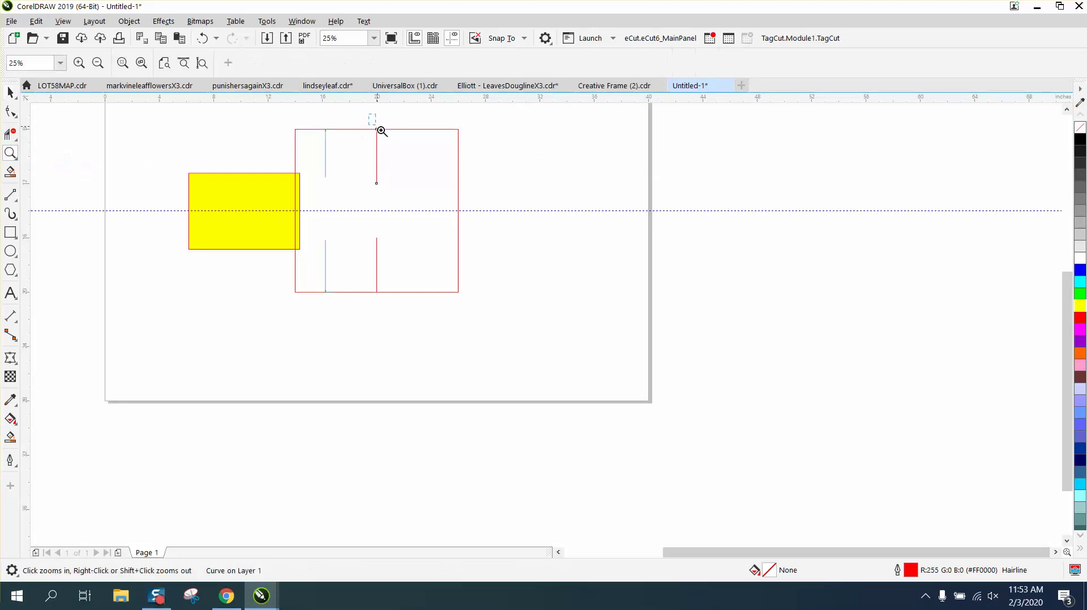
{"action": "left_click_drag", "start_coordinate": [379, 134], "coordinate": [396, 153]}
{"action": "right_click", "coordinate": [390, 153]}
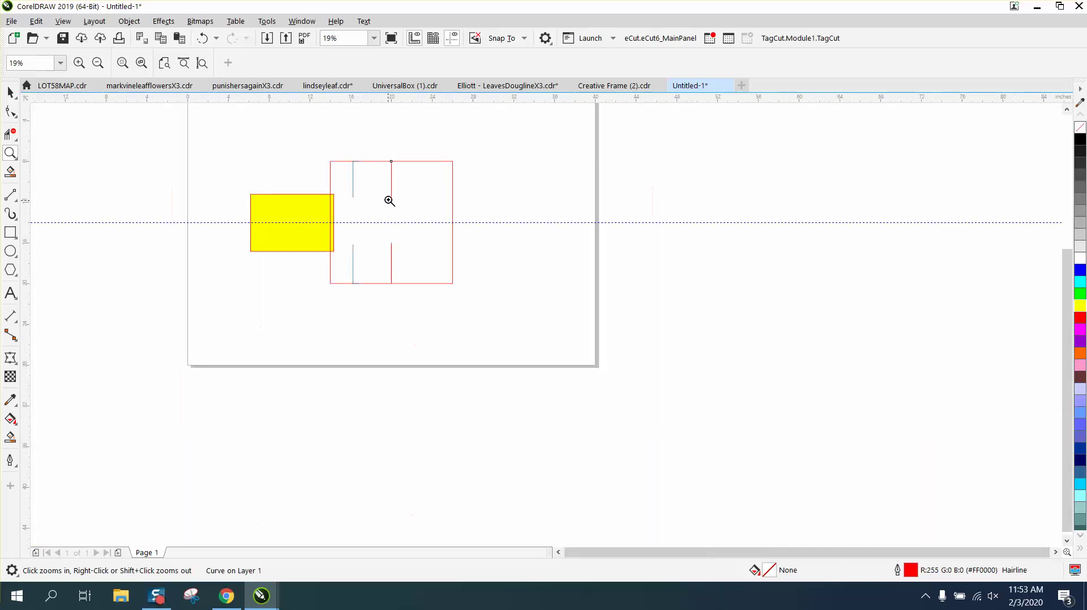
{"action": "left_click_drag", "start_coordinate": [390, 200], "coordinate": [424, 222]}
{"action": "right_click", "coordinate": [424, 222]}
{"action": "right_click", "coordinate": [379, 261]}
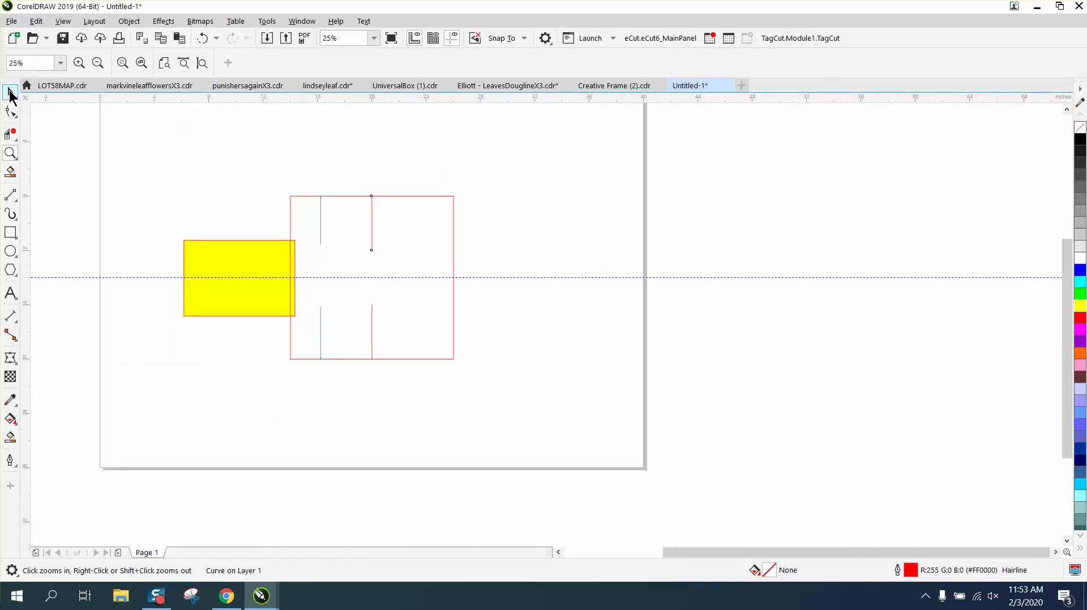
{"action": "left_click", "coordinate": [10, 93]}
{"action": "left_click", "coordinate": [372, 325]}
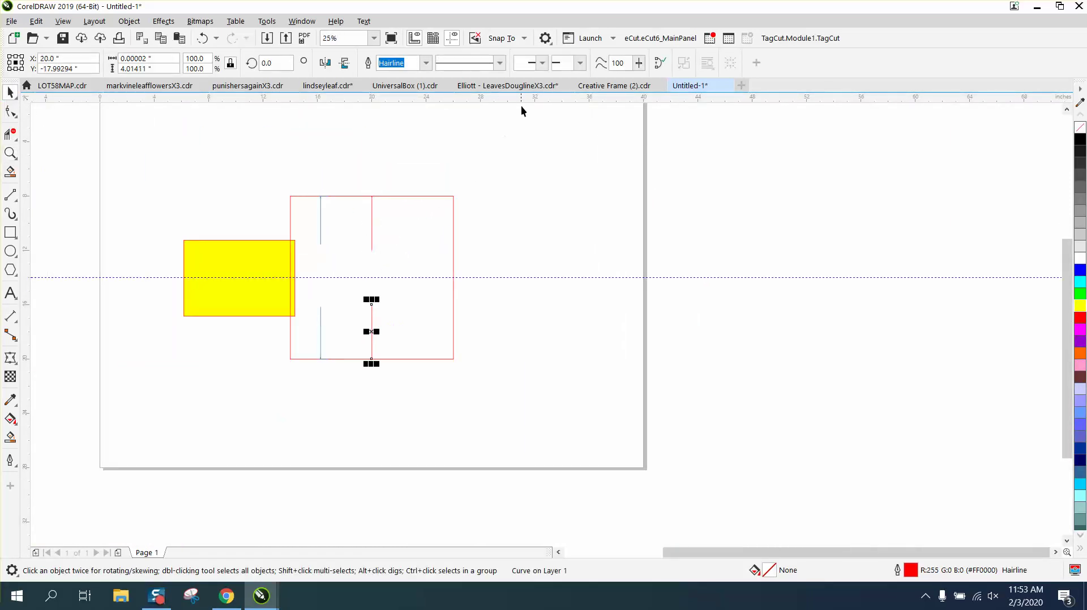
{"action": "left_click", "coordinate": [542, 63]}
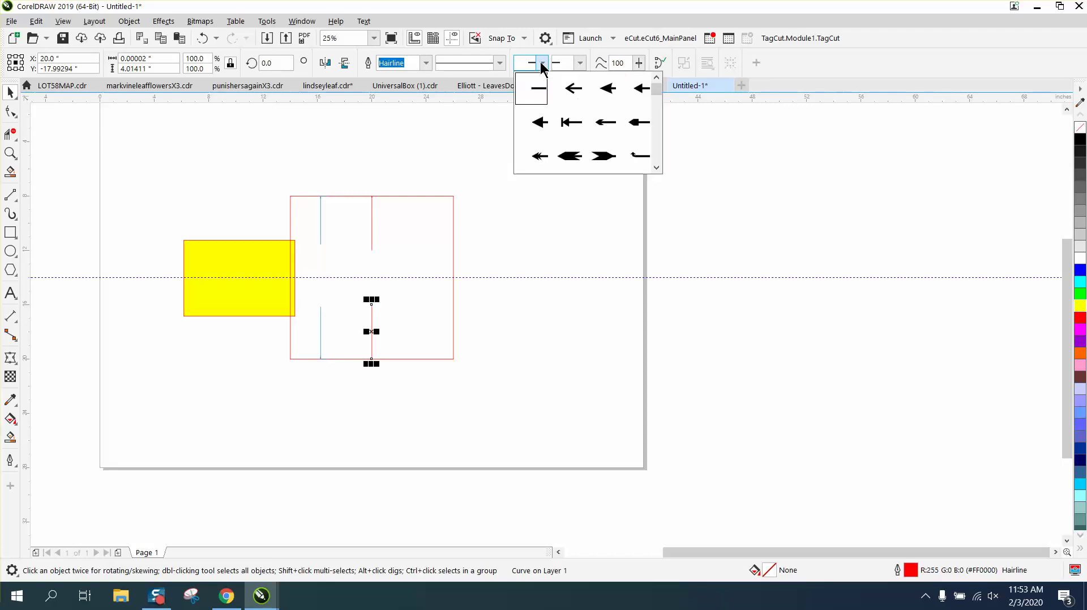
Give the lower line a filled start arrowhead and set both lines' outline to 10.0 pt black.
{"action": "left_click", "coordinate": [538, 120]}
{"action": "left_click", "coordinate": [594, 232]}
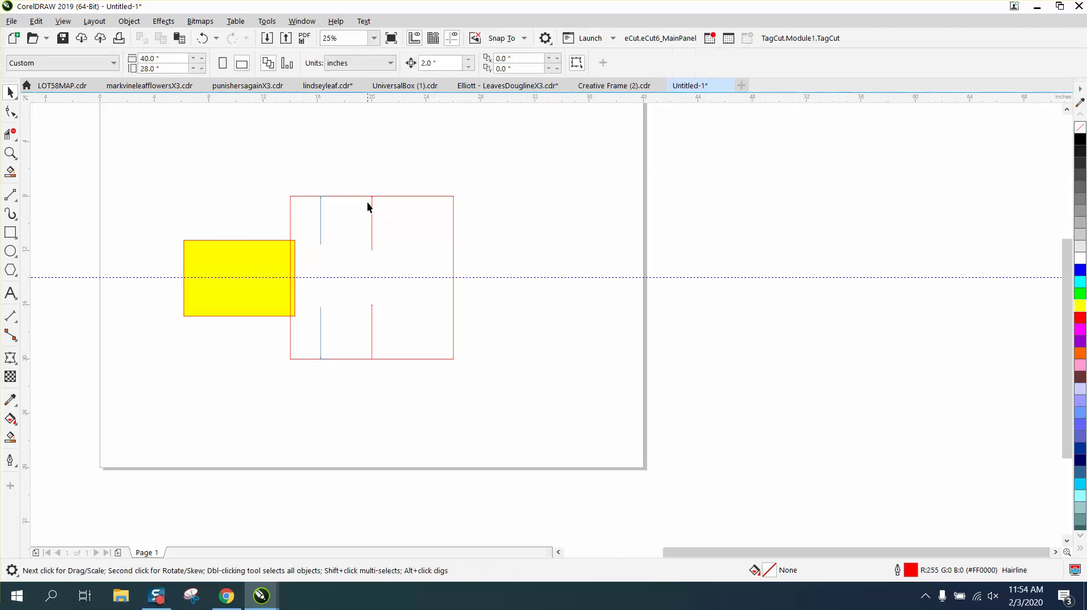
{"action": "left_click_drag", "start_coordinate": [410, 362], "coordinate": [415, 372]}
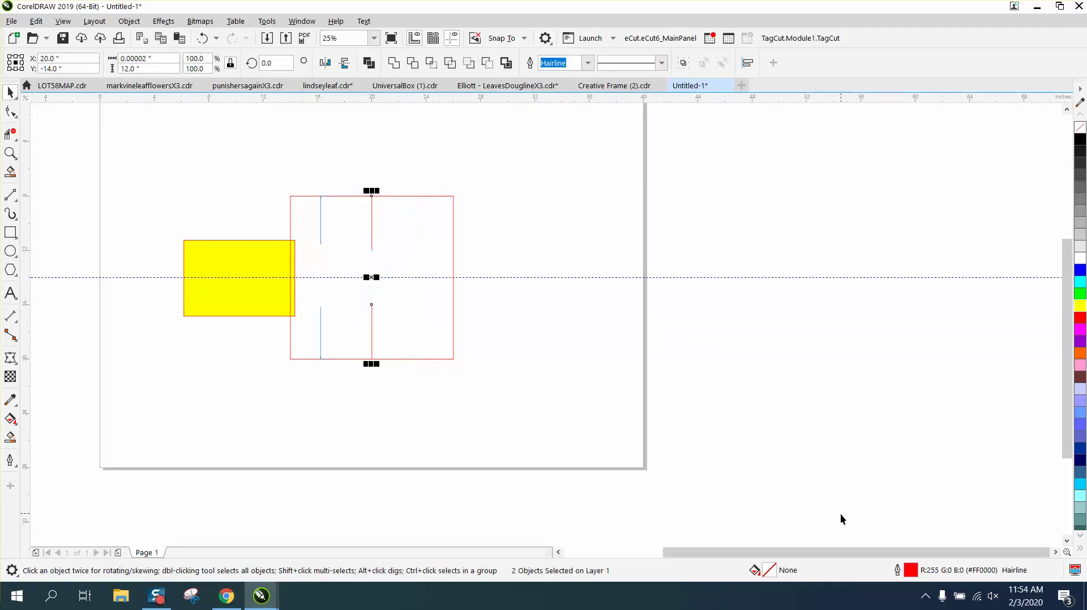
{"action": "double_click", "coordinate": [913, 572]}
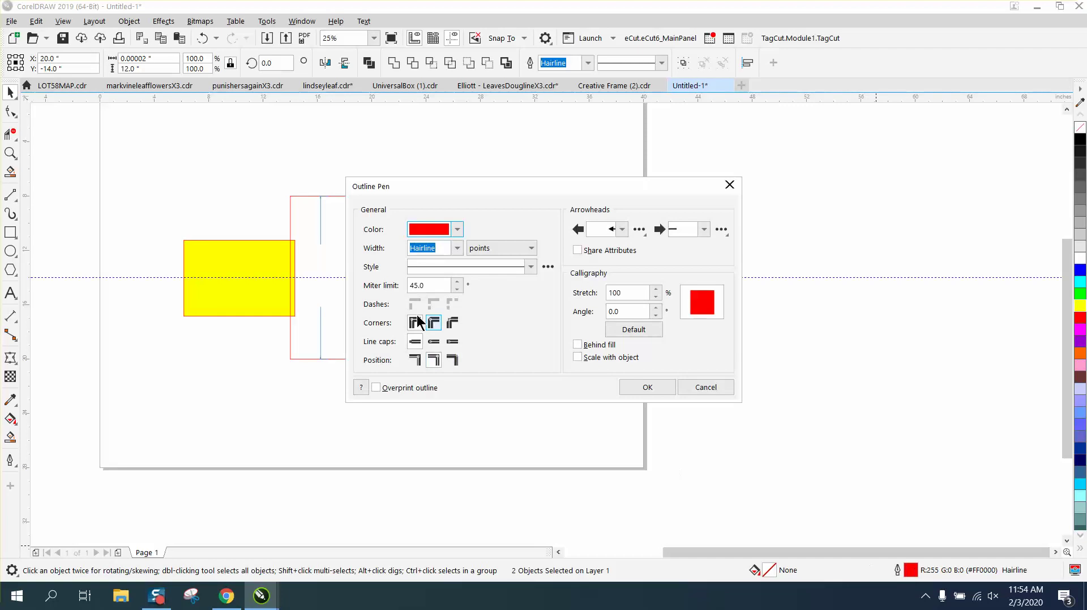
{"action": "left_click", "coordinate": [457, 248]}
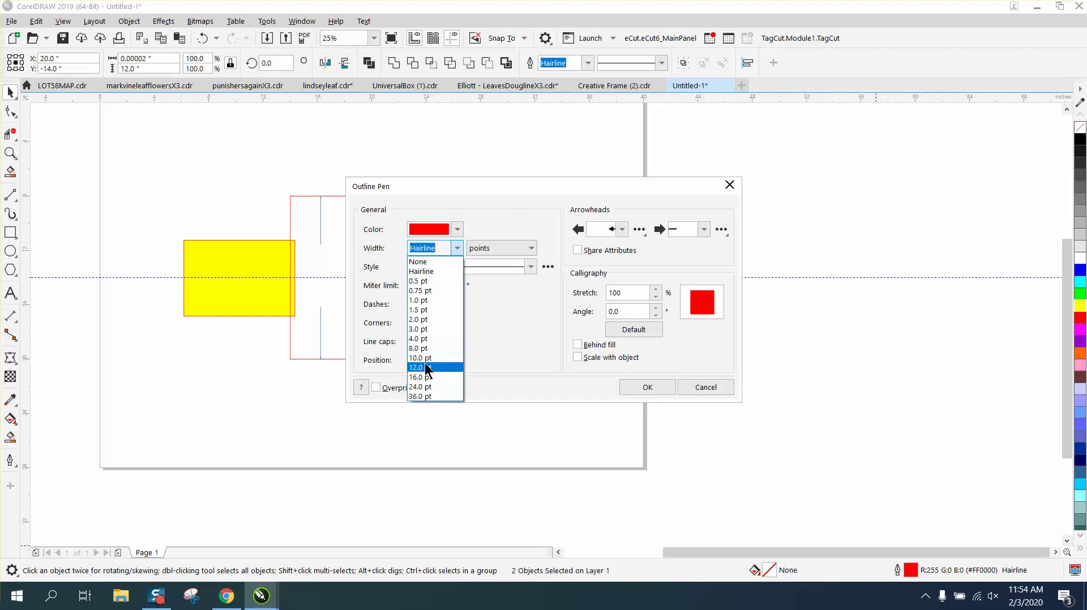
{"action": "left_click", "coordinate": [422, 358]}
{"action": "left_click", "coordinate": [457, 230]}
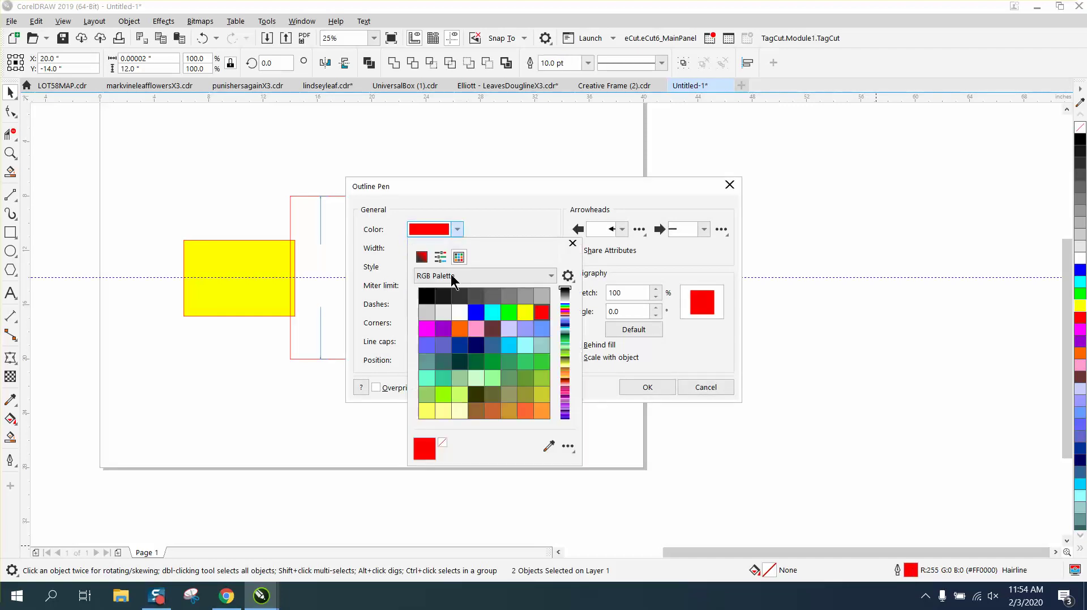
{"action": "left_click", "coordinate": [427, 295]}
{"action": "left_click", "coordinate": [660, 388]}
{"action": "left_click", "coordinate": [653, 387]}
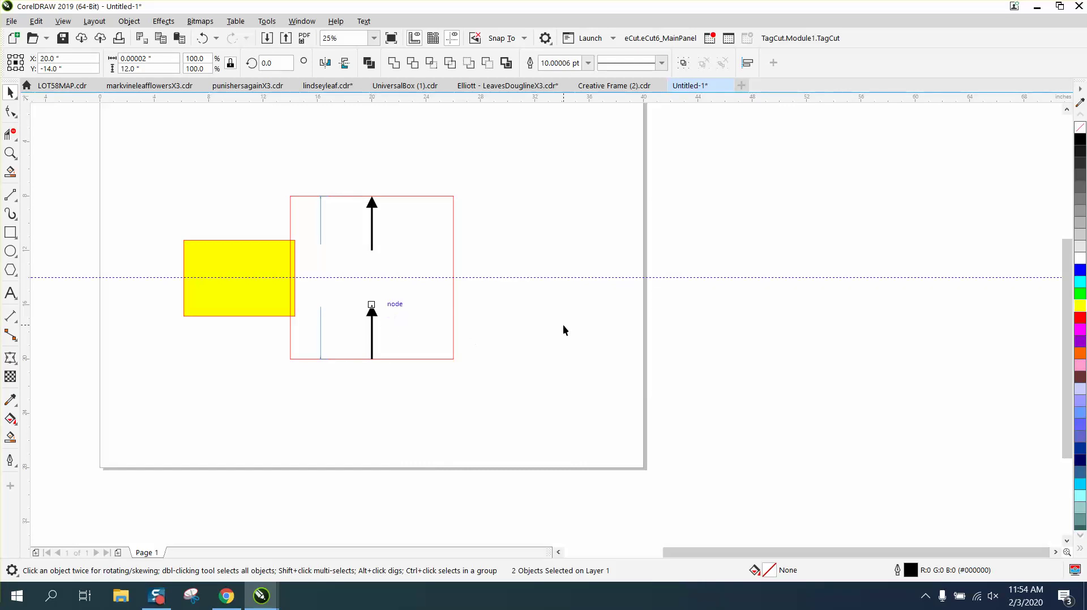
Mirror the lower arrow vertically so it points down.
{"action": "key", "text": "Escape"}
{"action": "left_click", "coordinate": [372, 316]}
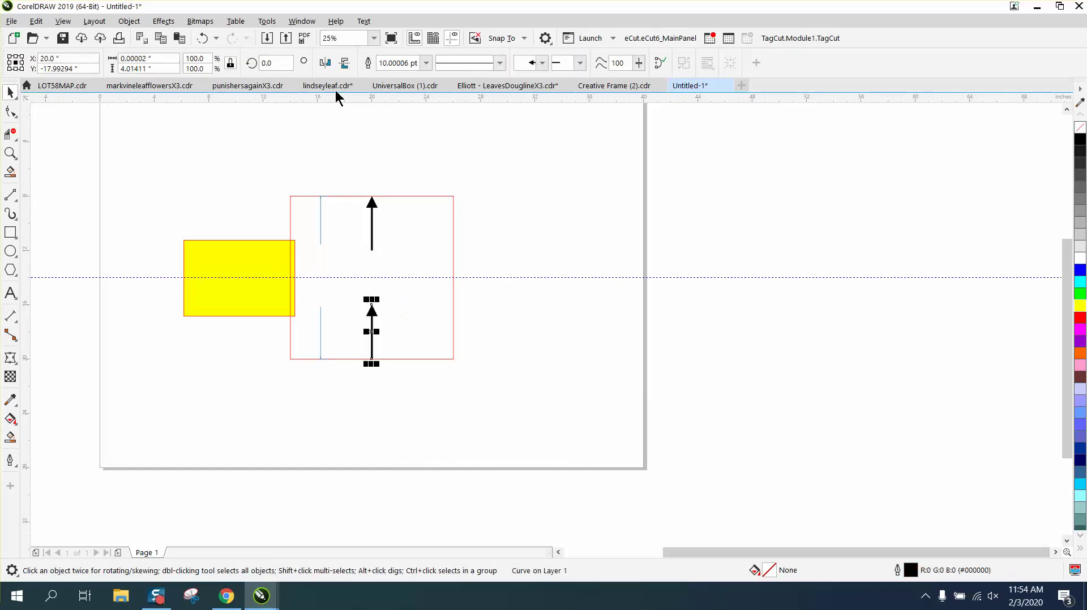
{"action": "left_click", "coordinate": [344, 64]}
{"action": "left_click", "coordinate": [715, 243]}
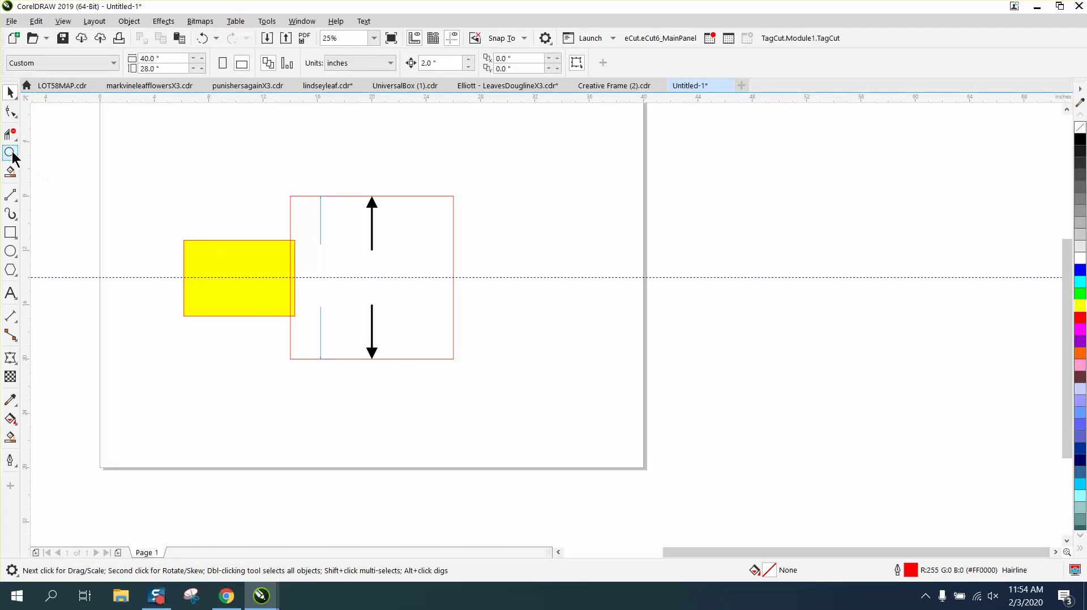
Zoom around the arrows and inspect the upper line's nodes.
{"action": "left_click", "coordinate": [10, 153]}
{"action": "left_click_drag", "start_coordinate": [349, 232], "coordinate": [460, 332]}
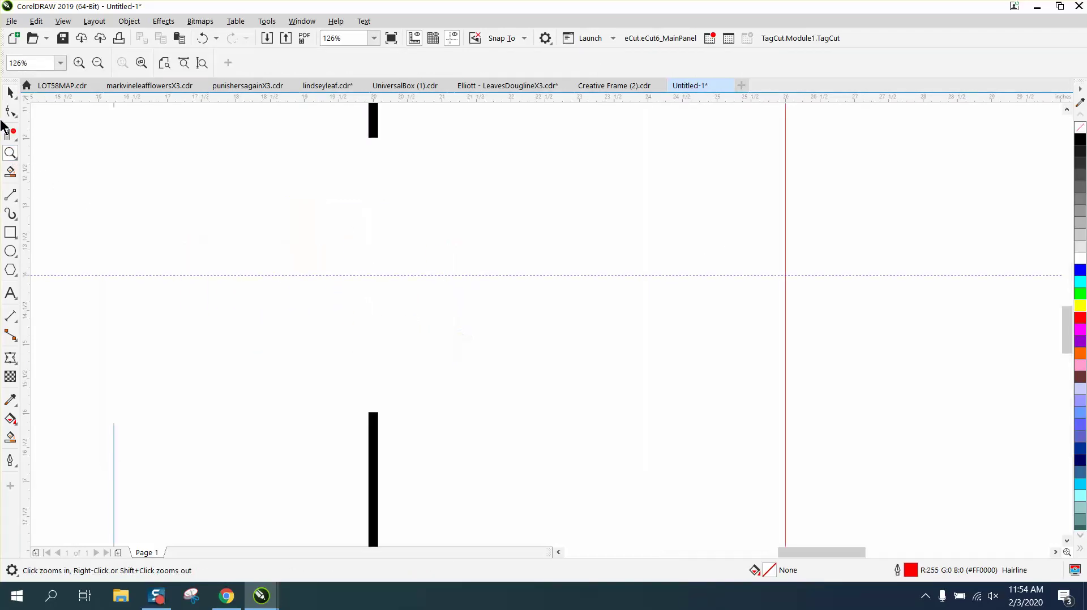
{"action": "right_click", "coordinate": [226, 189]}
{"action": "left_click", "coordinate": [12, 111]}
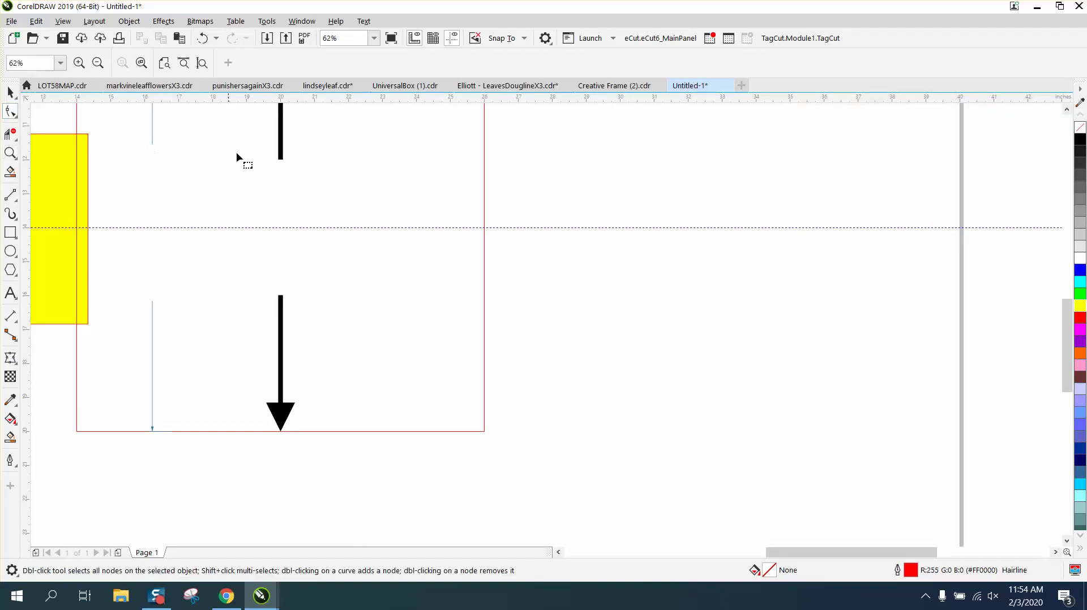
{"action": "left_click", "coordinate": [281, 161]}
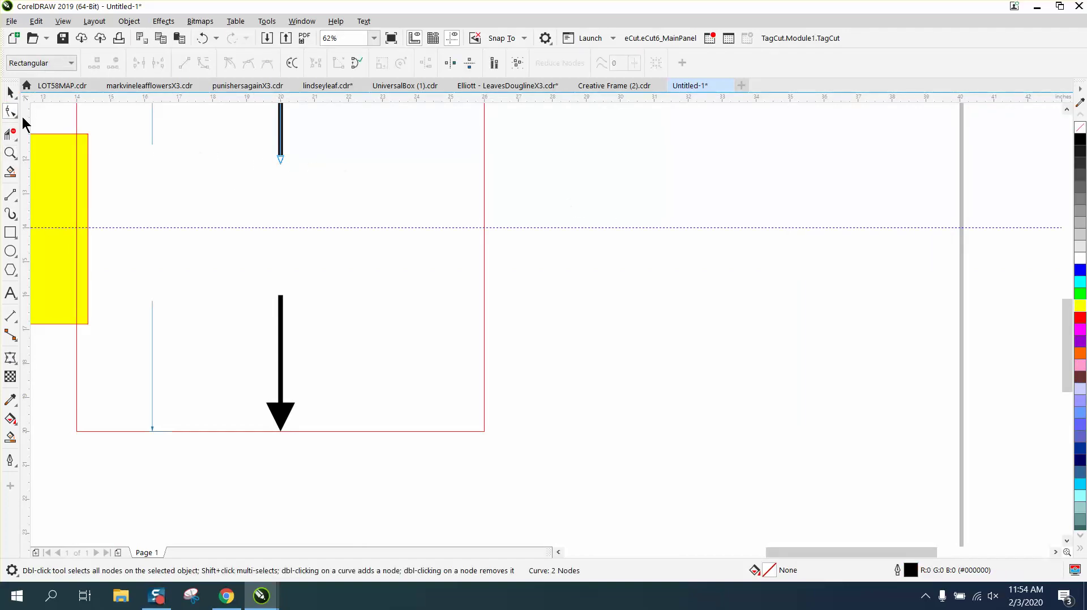
{"action": "left_click", "coordinate": [10, 92]}
{"action": "left_click", "coordinate": [516, 161]}
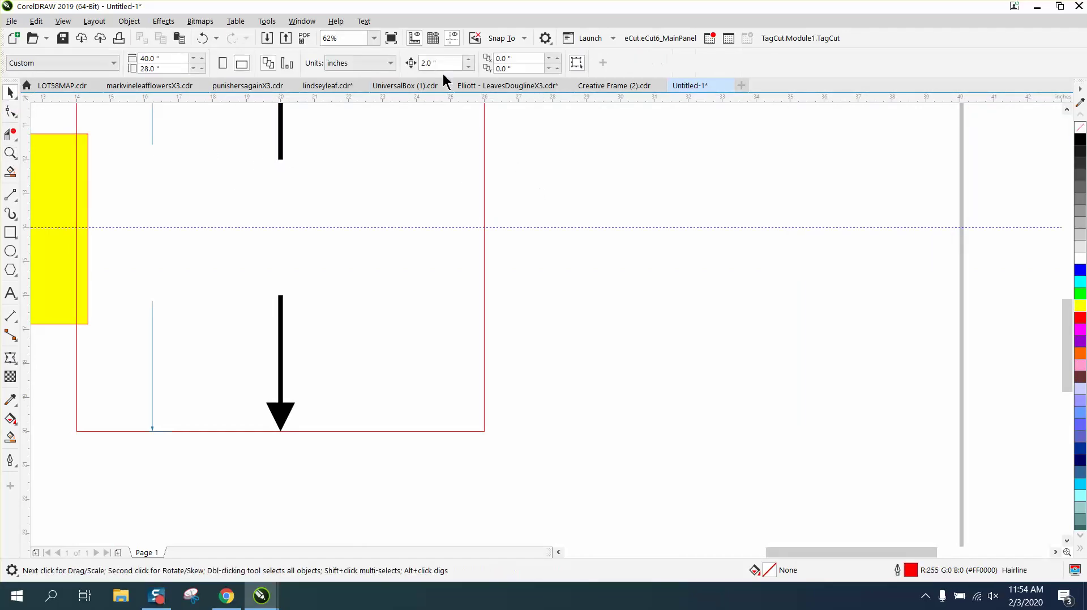
Set the nudge distance to 1.0" and move the upper line's bottom node down one inch.
{"action": "left_click_drag", "start_coordinate": [432, 63], "coordinate": [398, 63]}
{"action": "type", "text": "1"}
{"action": "key", "text": "Return"}
{"action": "left_click", "coordinate": [281, 159]}
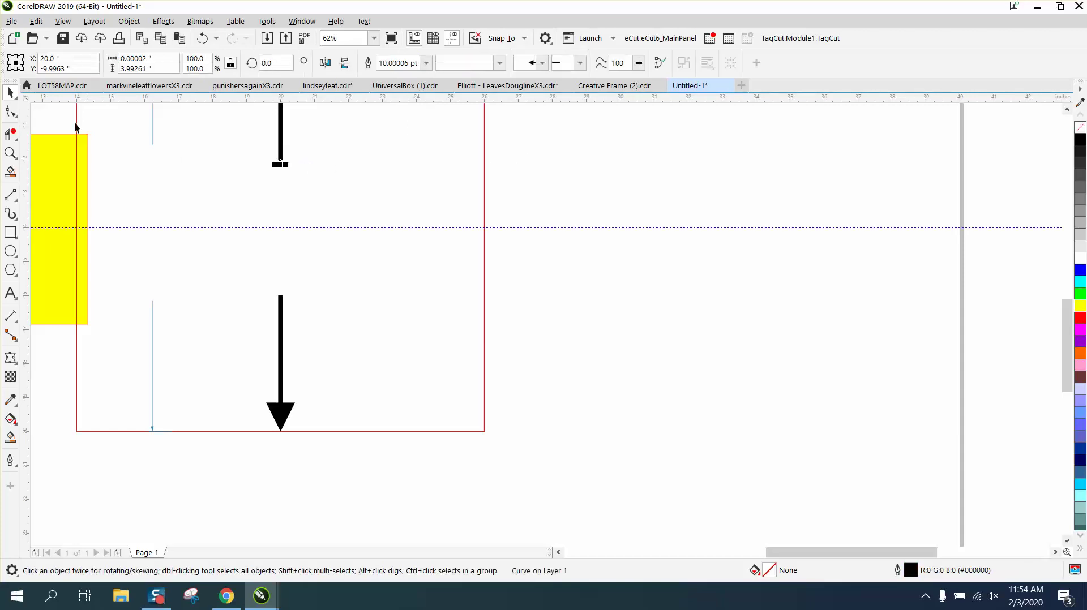
{"action": "left_click", "coordinate": [10, 112]}
{"action": "left_click", "coordinate": [281, 160]}
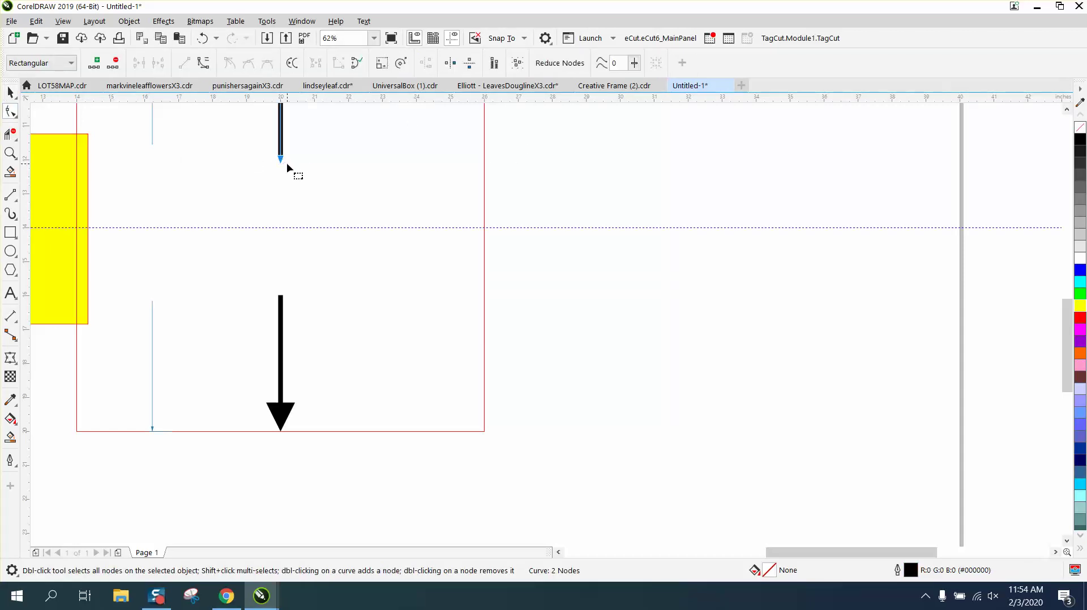
{"action": "key", "text": "Down"}
Nudge the lower arrow's top node up to lengthen its shaft.
{"action": "left_click", "coordinate": [283, 309]}
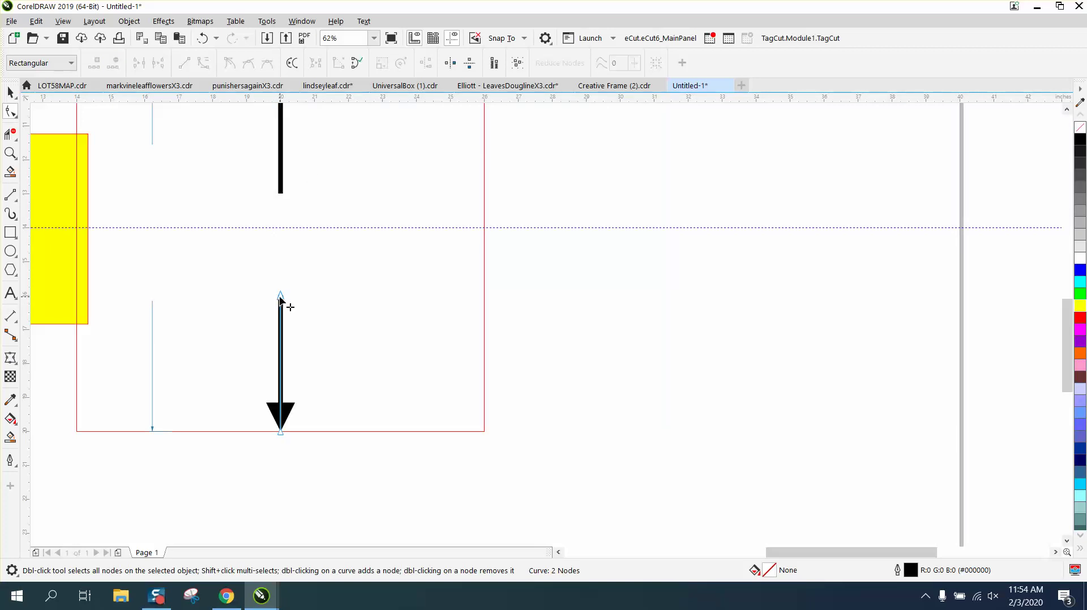
{"action": "left_click", "coordinate": [282, 297]}
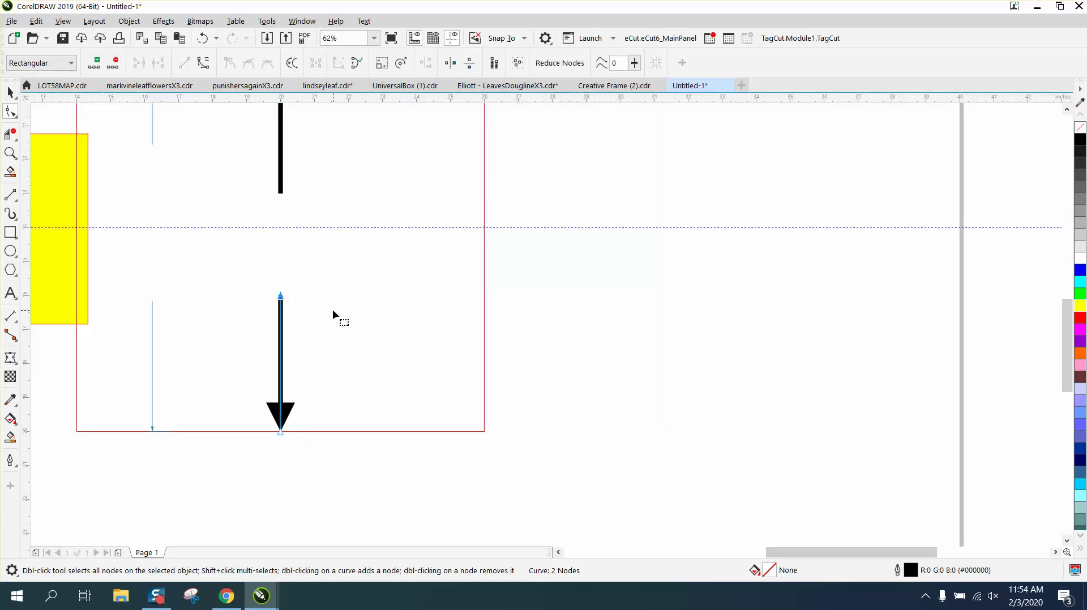
{"action": "key", "text": "Up"}
{"action": "left_click", "coordinate": [8, 91]}
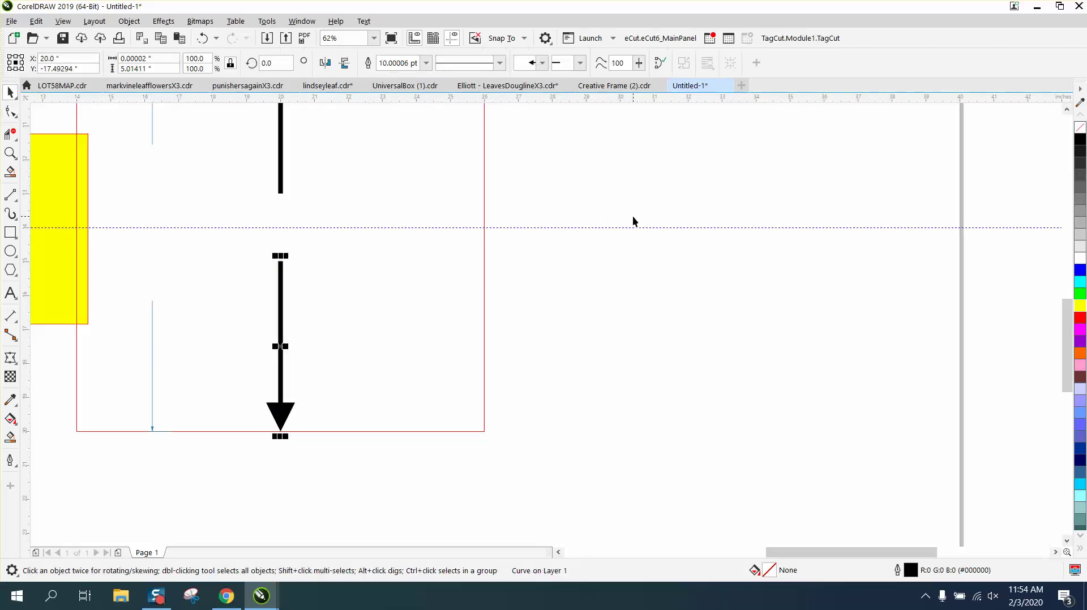
{"action": "scroll", "coordinate": [631, 217], "scroll_direction": "down", "scroll_amount": 1}
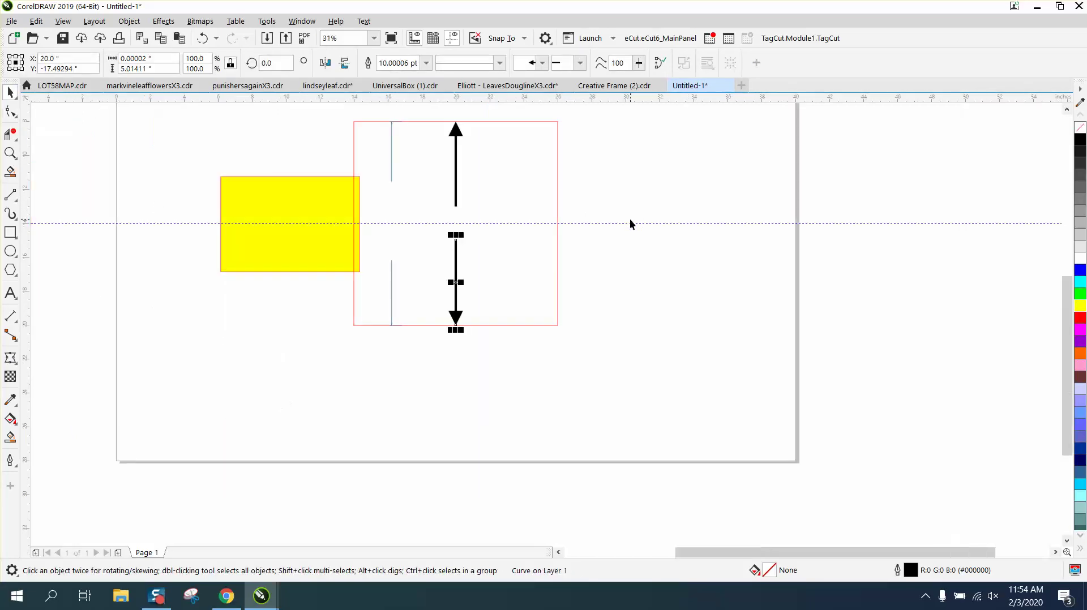
Select the vertical dimension line and zoom in to inspect its arrowhead.
{"action": "left_click", "coordinate": [392, 182]}
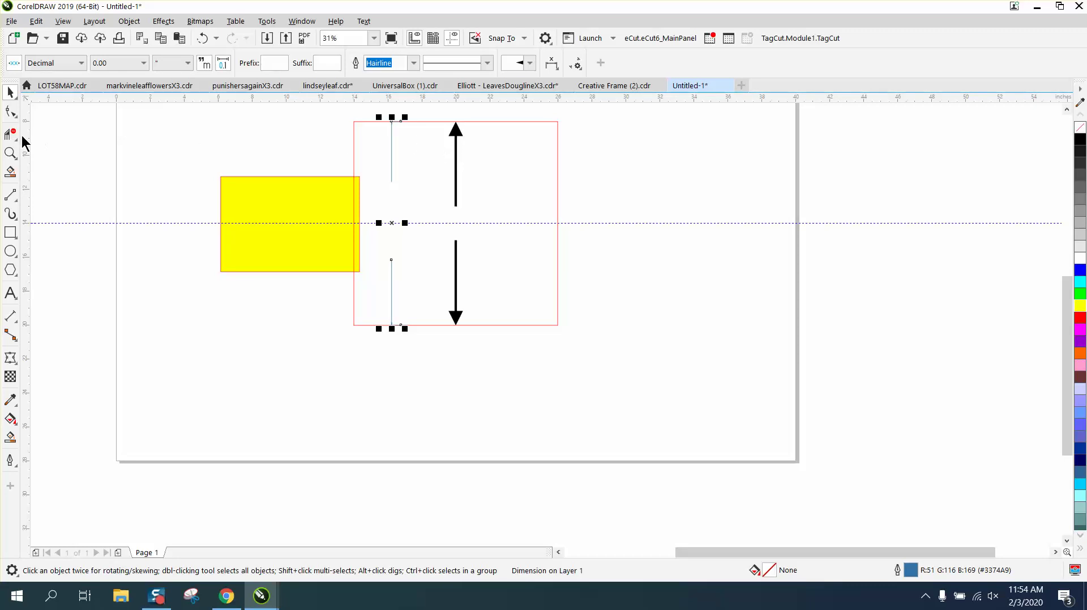
{"action": "left_click", "coordinate": [11, 153]}
{"action": "left_click_drag", "start_coordinate": [381, 112], "coordinate": [452, 156]}
{"action": "left_click_drag", "start_coordinate": [252, 188], "coordinate": [366, 258]}
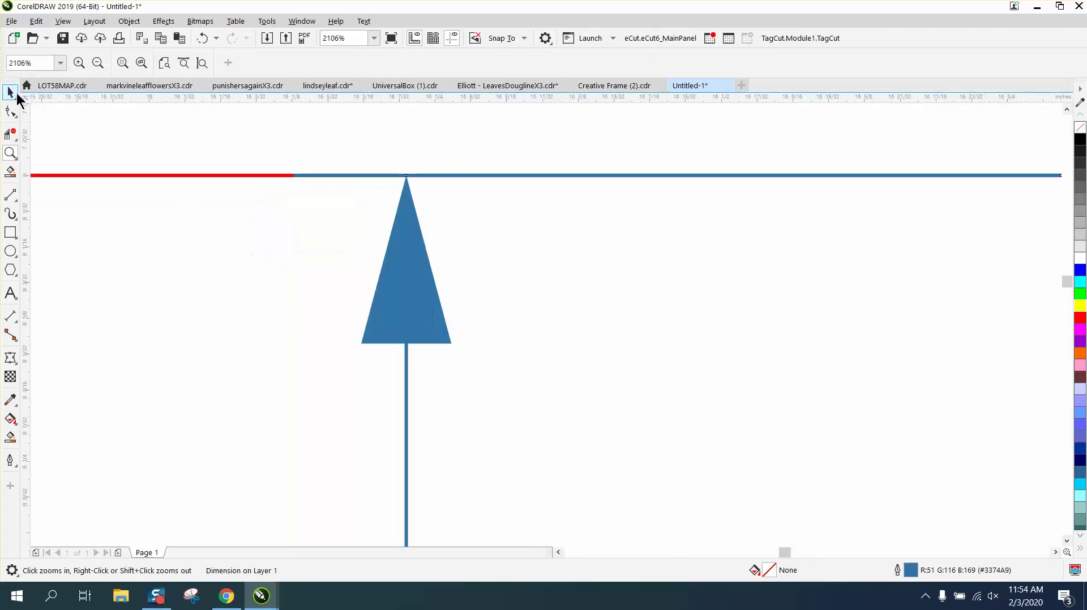
{"action": "left_click", "coordinate": [17, 99]}
{"action": "right_click", "coordinate": [399, 249]}
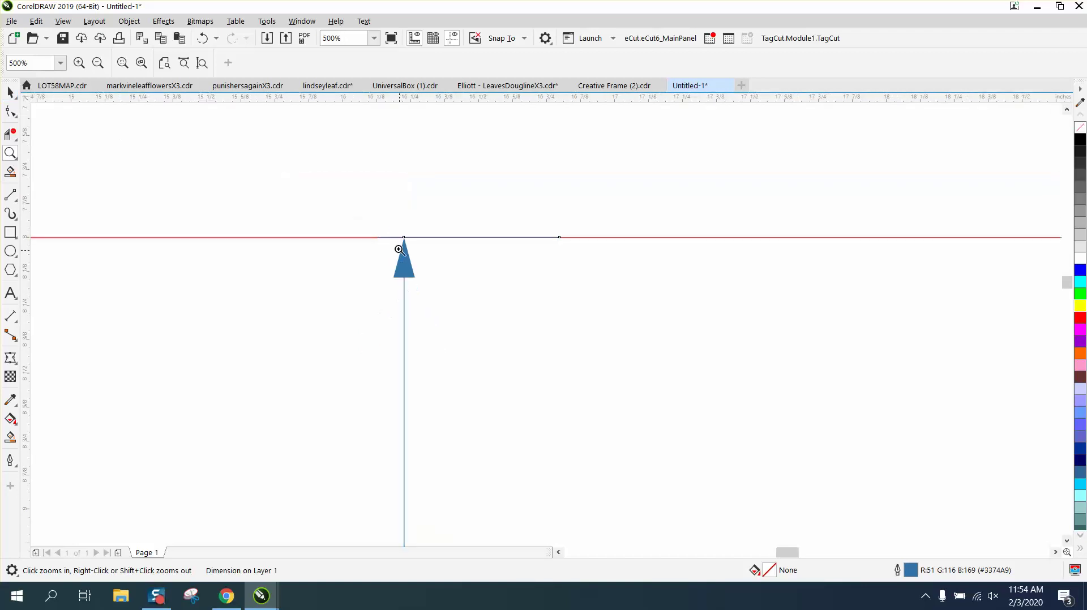
{"action": "left_click", "coordinate": [10, 92]}
{"action": "left_click", "coordinate": [405, 258]}
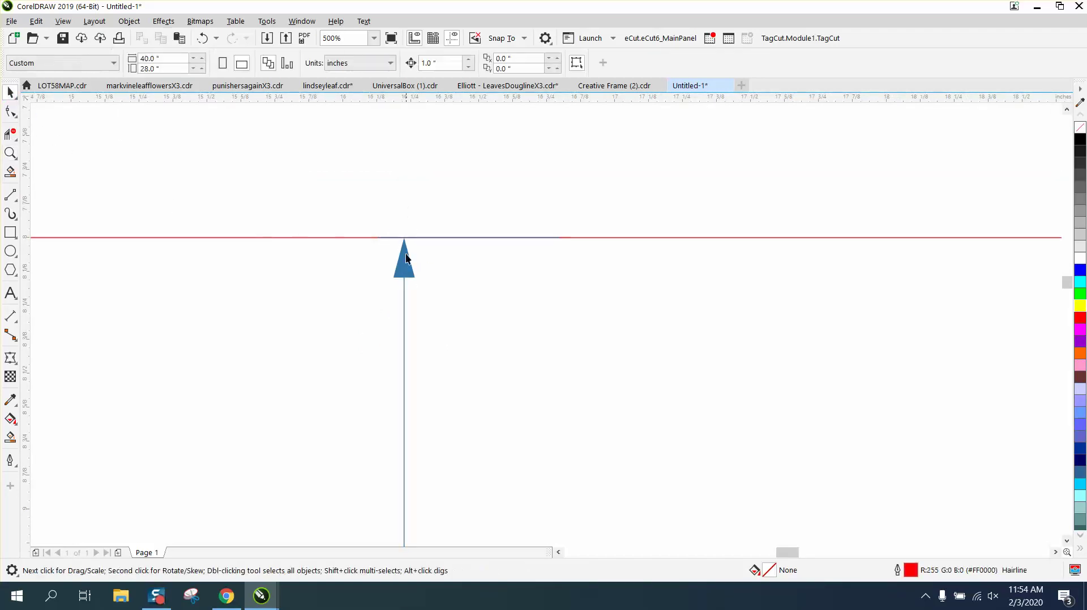
{"action": "left_click", "coordinate": [406, 258]}
{"action": "scroll", "coordinate": [406, 258], "scroll_direction": "down", "scroll_amount": 5}
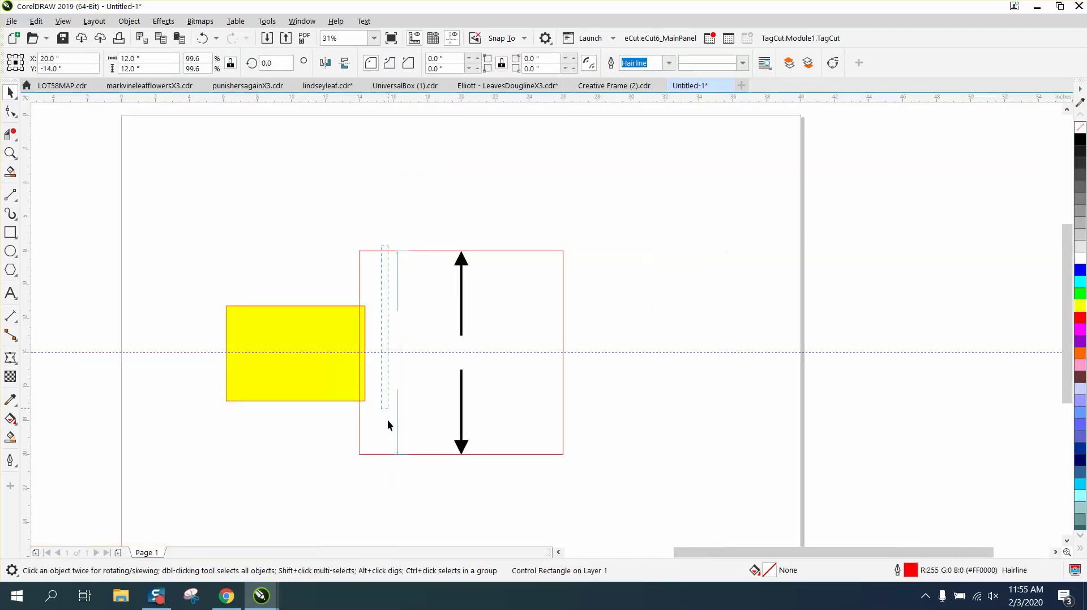
{"action": "left_click", "coordinate": [404, 471]}
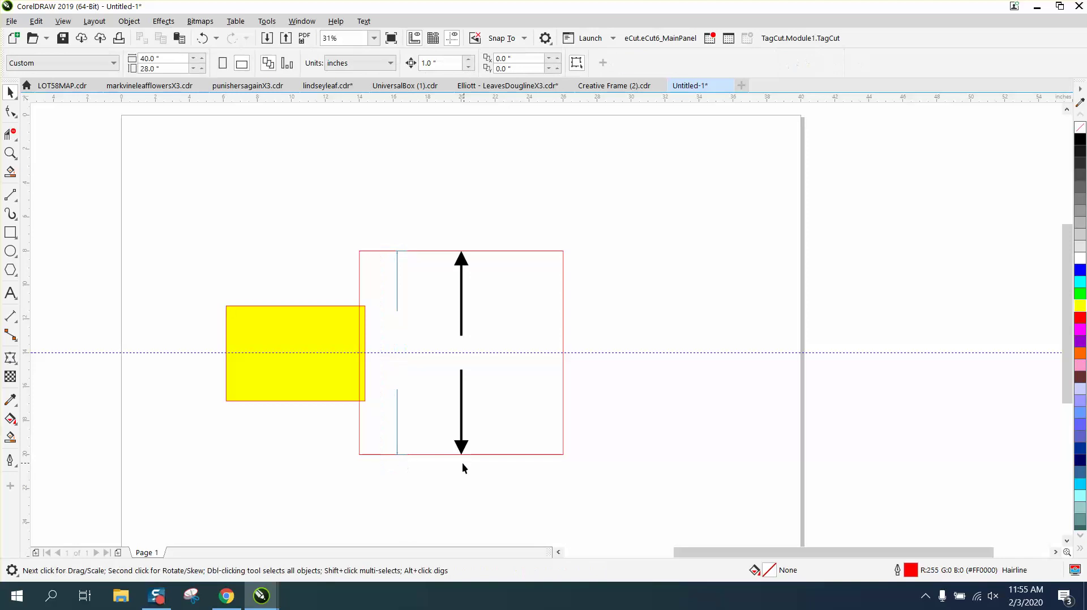
Give the vertical dimension line a 10 pt outline width in Outline Pen.
{"action": "left_click", "coordinate": [396, 420]}
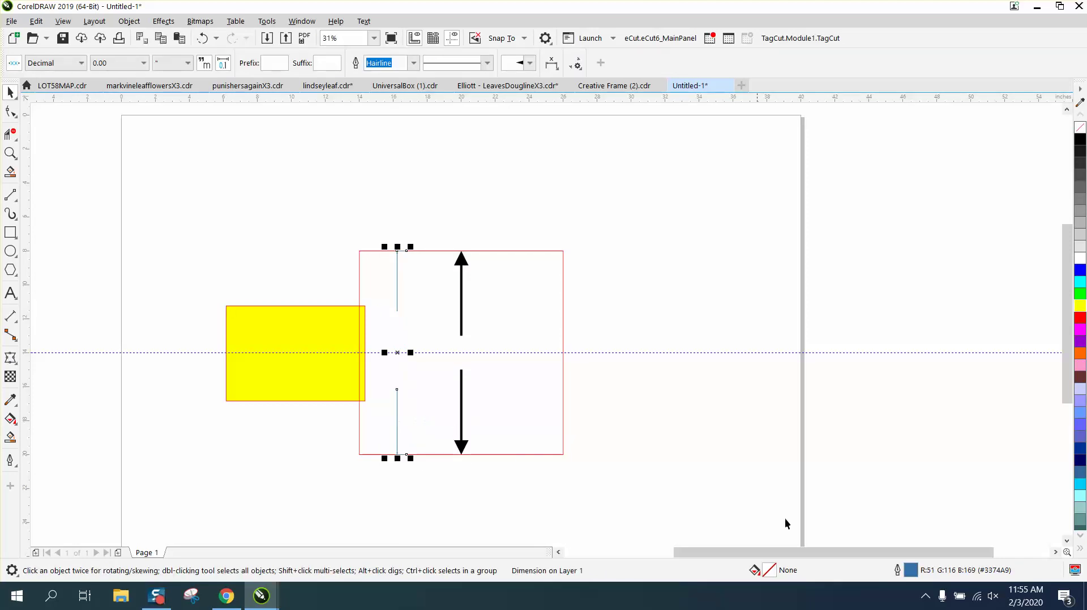
{"action": "double_click", "coordinate": [911, 570]}
{"action": "left_click", "coordinate": [456, 249]}
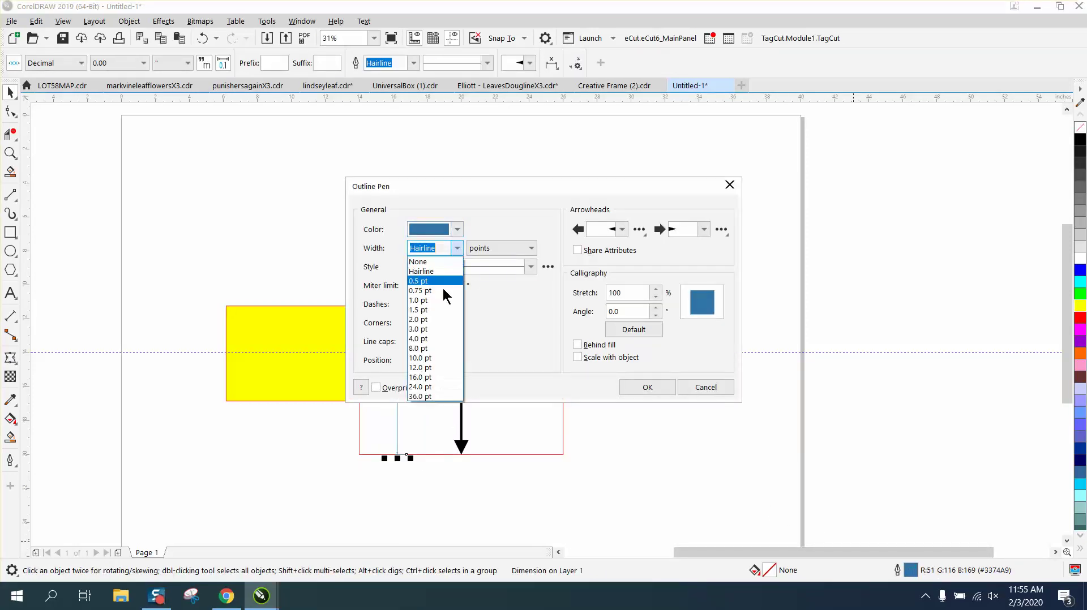
{"action": "left_click", "coordinate": [451, 359]}
{"action": "left_click", "coordinate": [645, 388]}
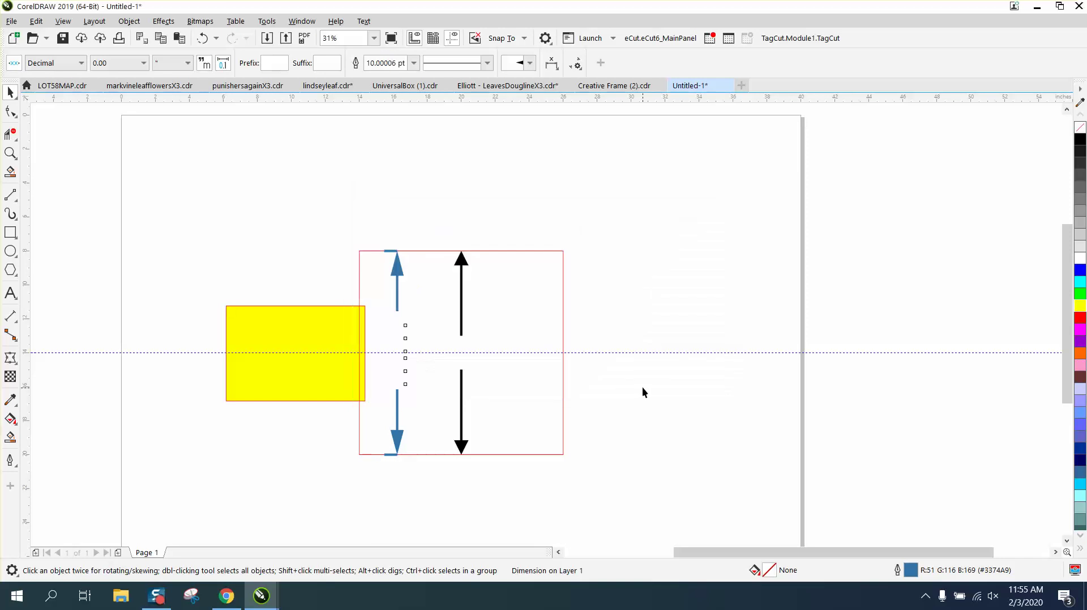
{"action": "left_click", "coordinate": [570, 274]}
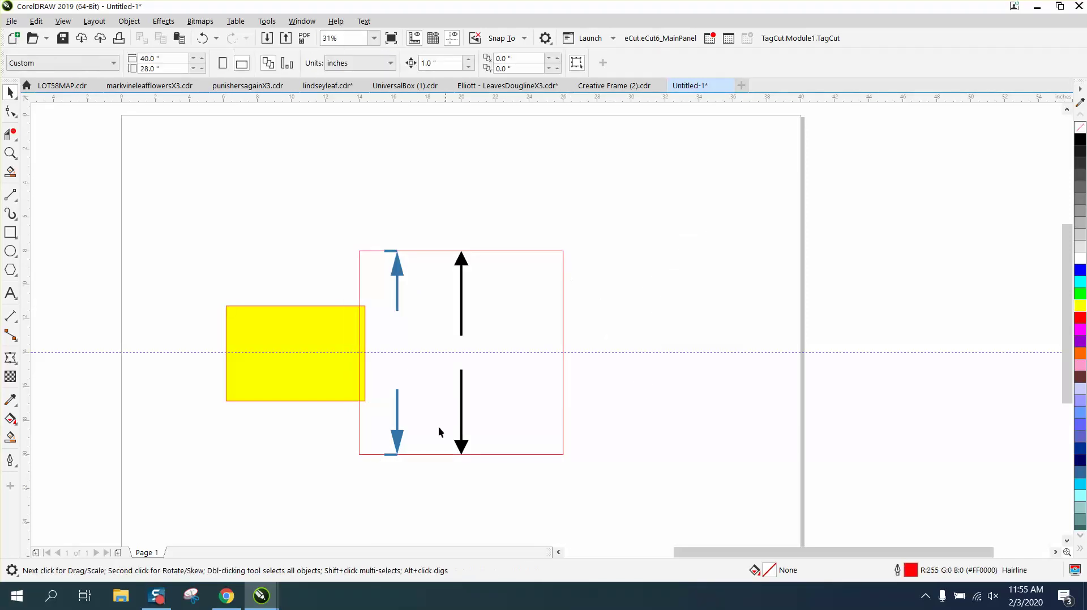
Zoom in, select the vertical dimension and change its outline colour to black from the RGB palette.
{"action": "left_click", "coordinate": [10, 153]}
{"action": "left_click_drag", "start_coordinate": [338, 230], "coordinate": [517, 477]}
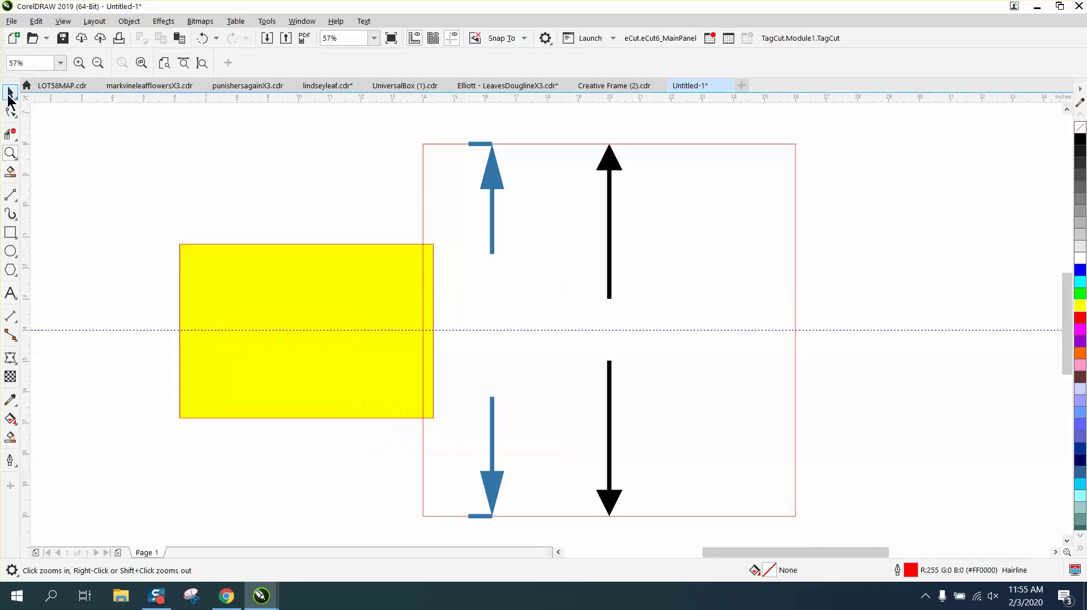
{"action": "left_click", "coordinate": [10, 91]}
{"action": "left_click_drag", "start_coordinate": [476, 395], "coordinate": [535, 517]}
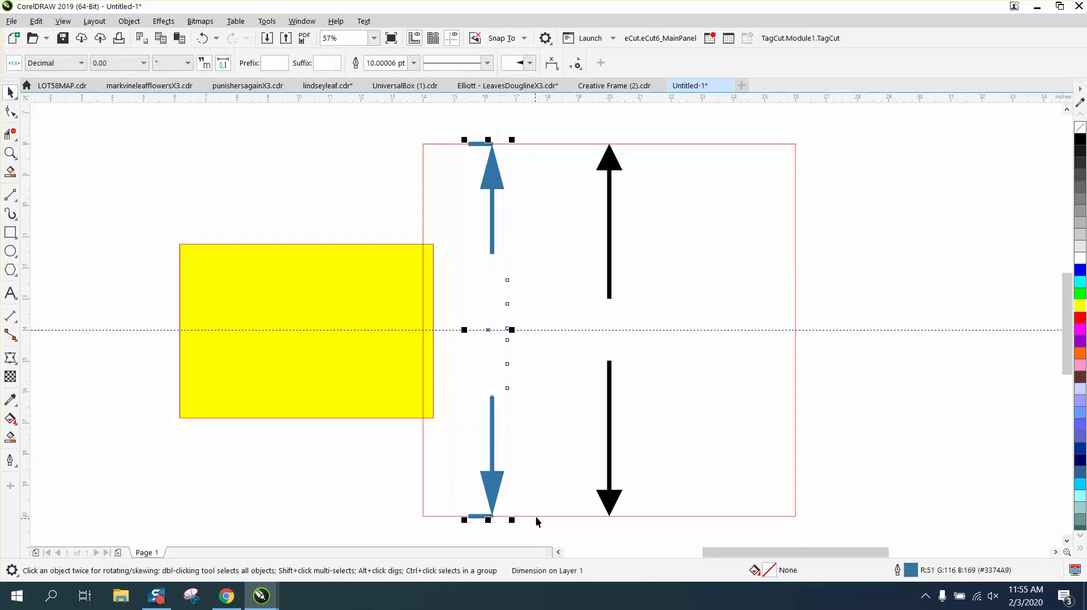
{"action": "double_click", "coordinate": [912, 570]}
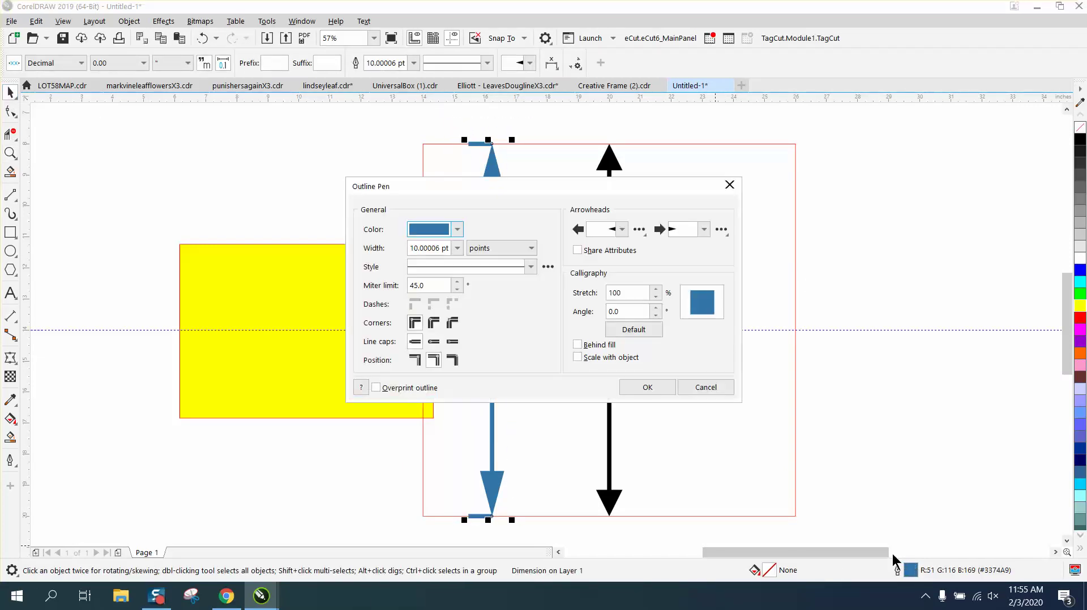
{"action": "left_click", "coordinate": [456, 229]}
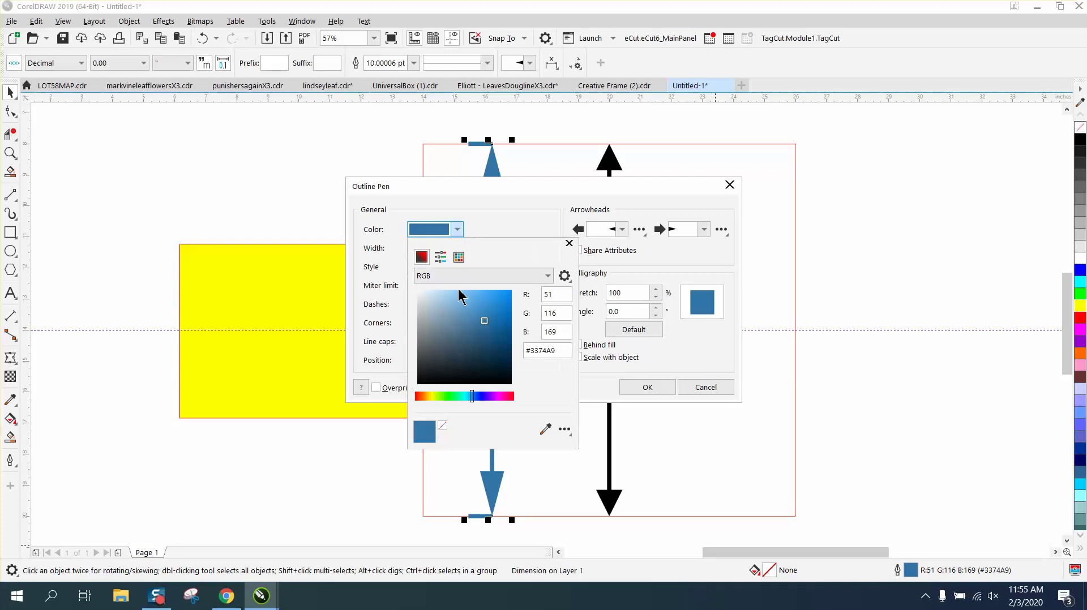
{"action": "left_click", "coordinate": [459, 258]}
{"action": "left_click", "coordinate": [428, 295]}
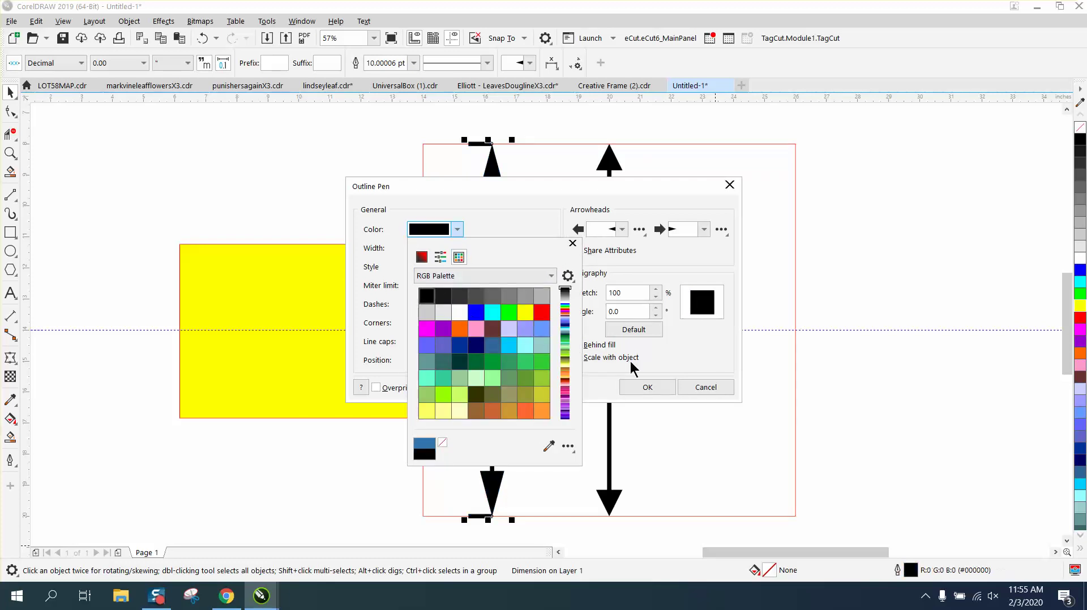
{"action": "left_click", "coordinate": [664, 390]}
{"action": "left_click", "coordinate": [646, 387]}
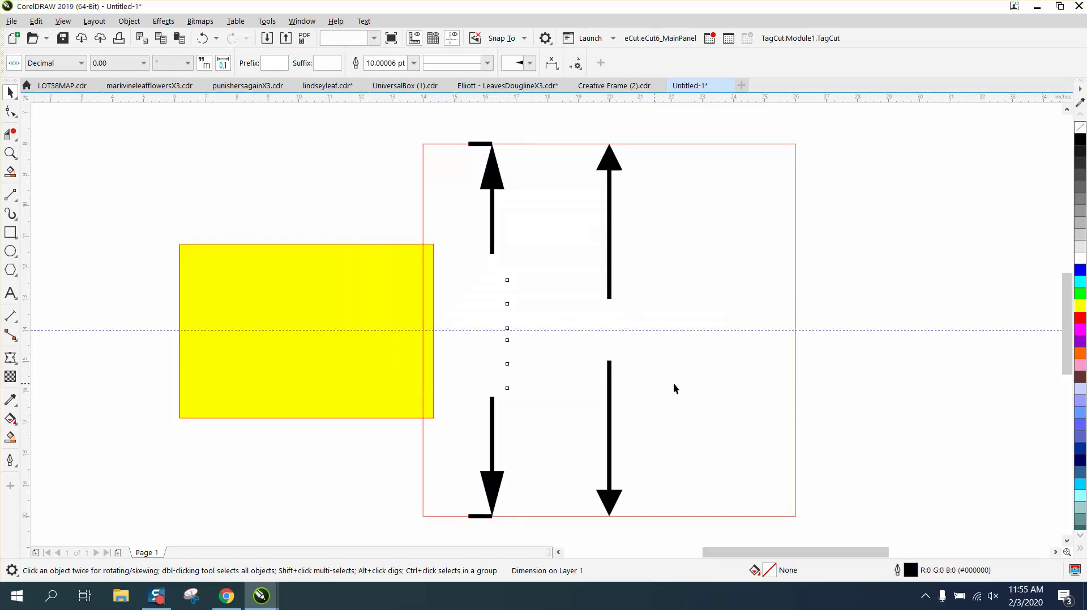
{"action": "left_click", "coordinate": [779, 384]}
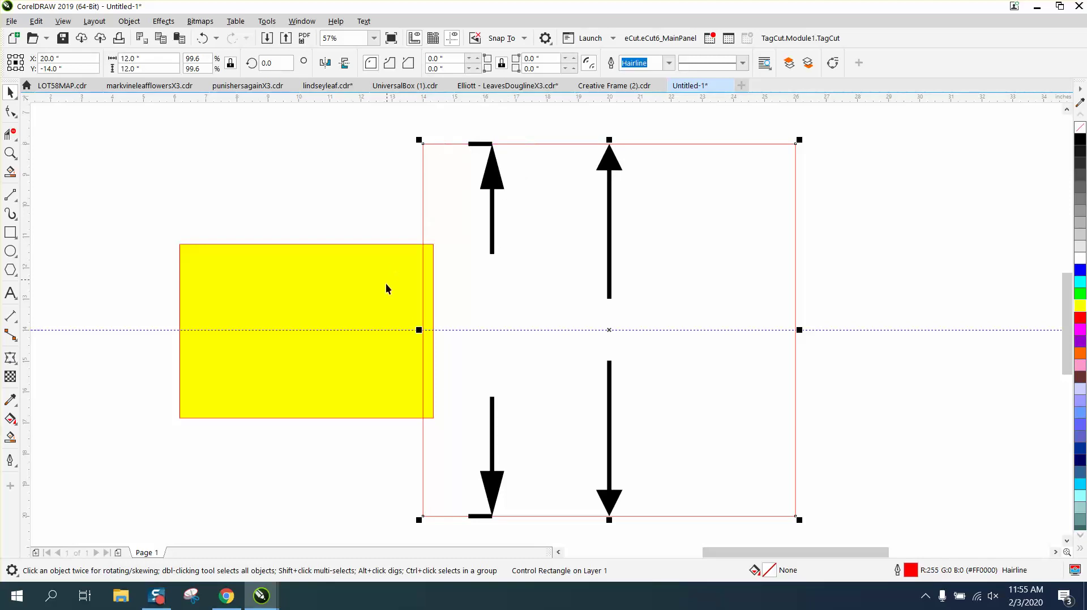
Move the yellow rectangle behind the arrows and fill the hidden 12.00" dimension text black.
{"action": "left_click_drag", "start_coordinate": [377, 297], "coordinate": [595, 323]}
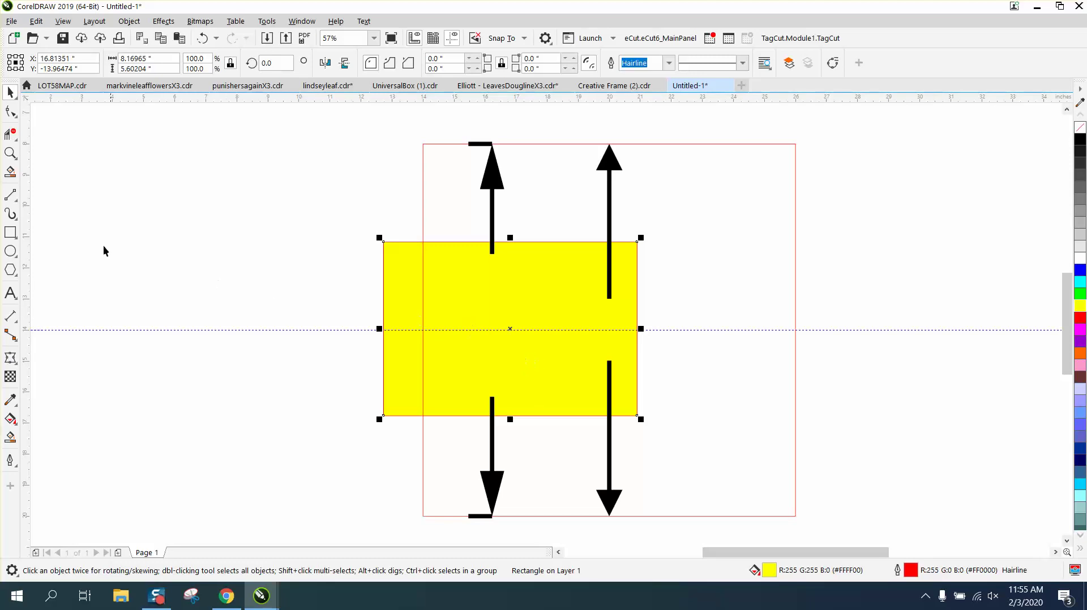
{"action": "left_click_drag", "start_coordinate": [313, 265], "coordinate": [438, 343]}
{"action": "left_click_drag", "start_coordinate": [559, 406], "coordinate": [560, 407]}
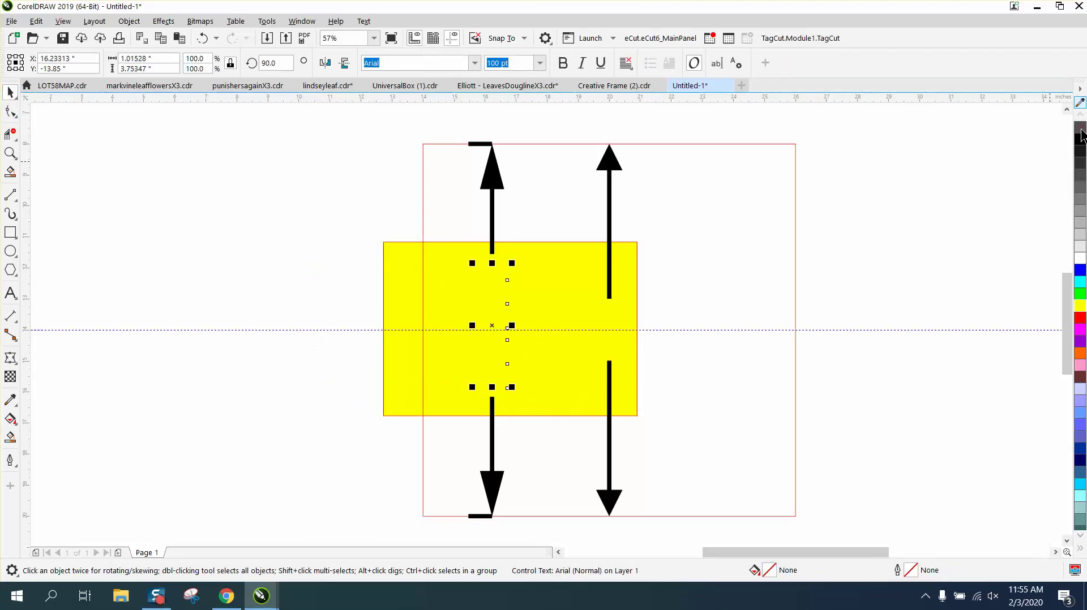
{"action": "left_click", "coordinate": [1077, 146]}
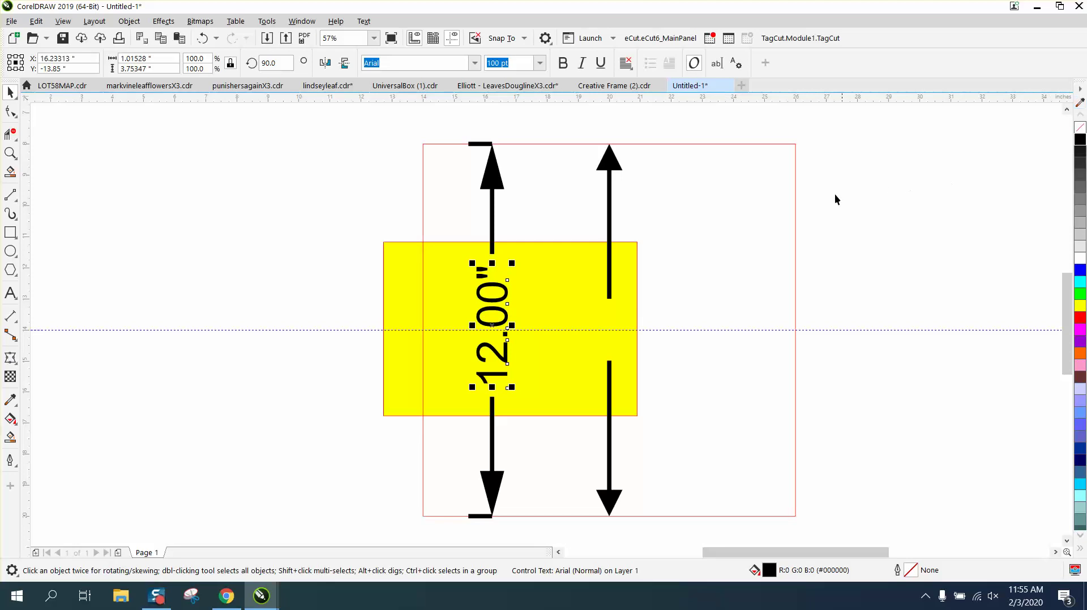
{"action": "left_click", "coordinate": [11, 153]}
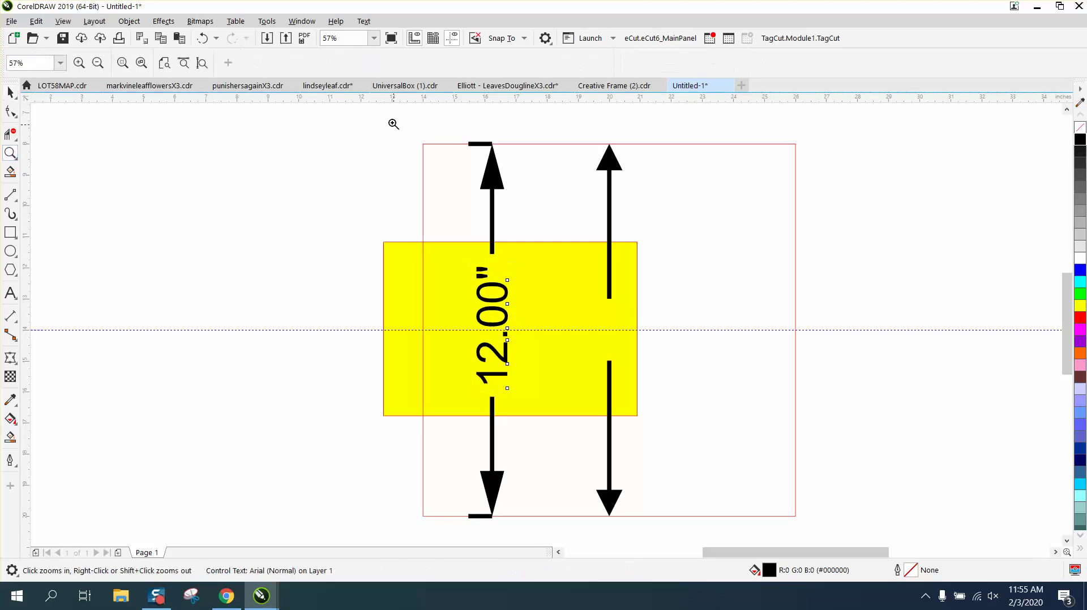
{"action": "left_click_drag", "start_coordinate": [382, 126], "coordinate": [837, 531]}
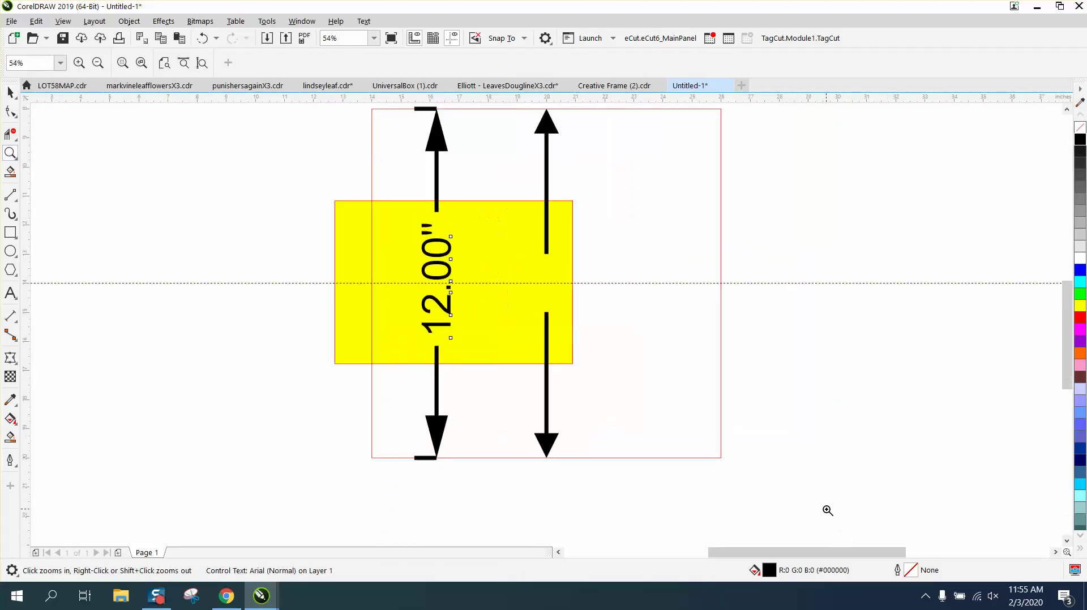